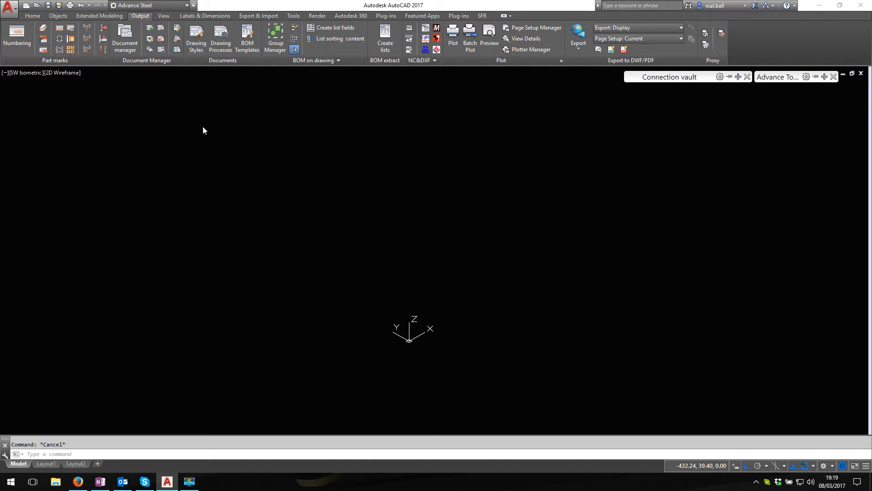
# Create a channel section beam starting at 0,0 and running 1500 along the X axis
pyautogui.click(63, 17)
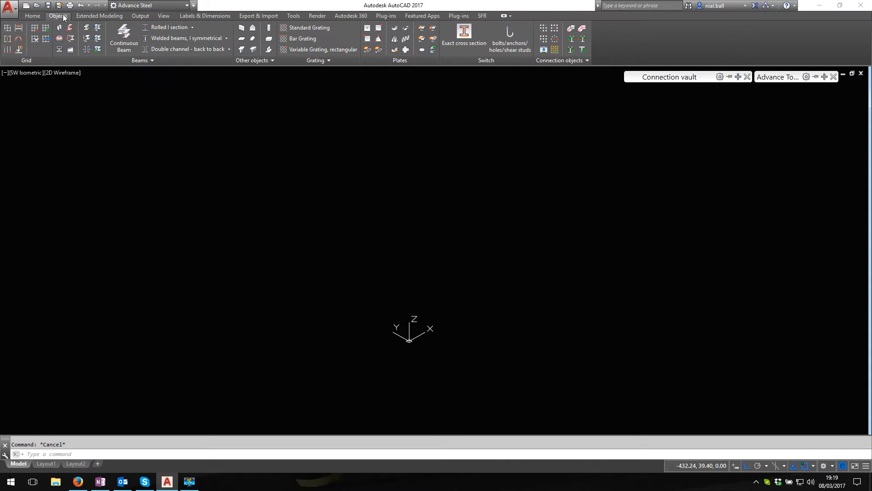
pyautogui.click(193, 27)
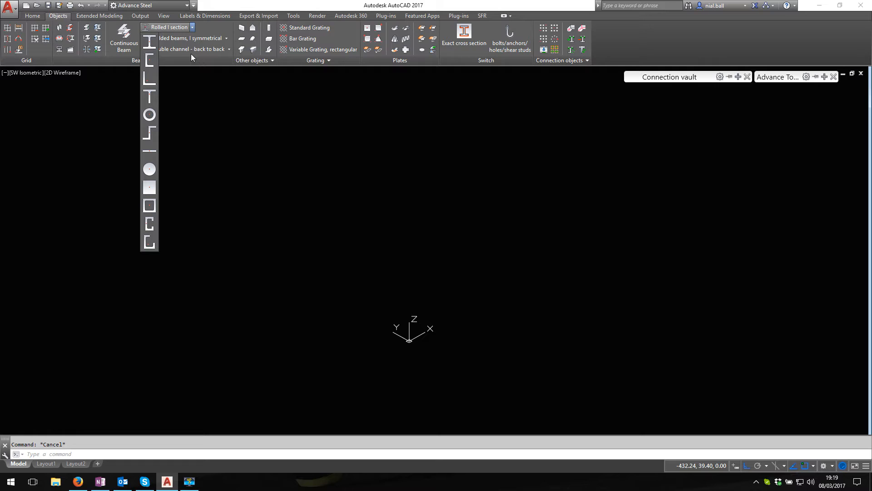
pyautogui.click(148, 60)
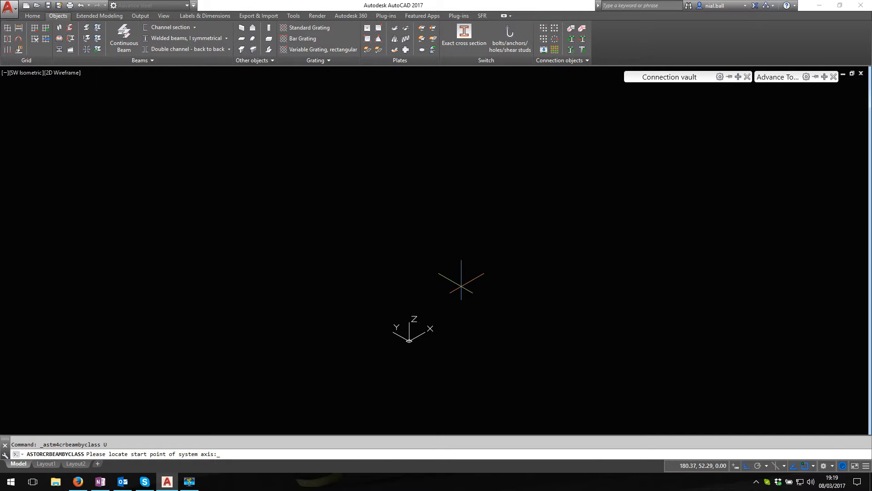
pyautogui.press('Return')
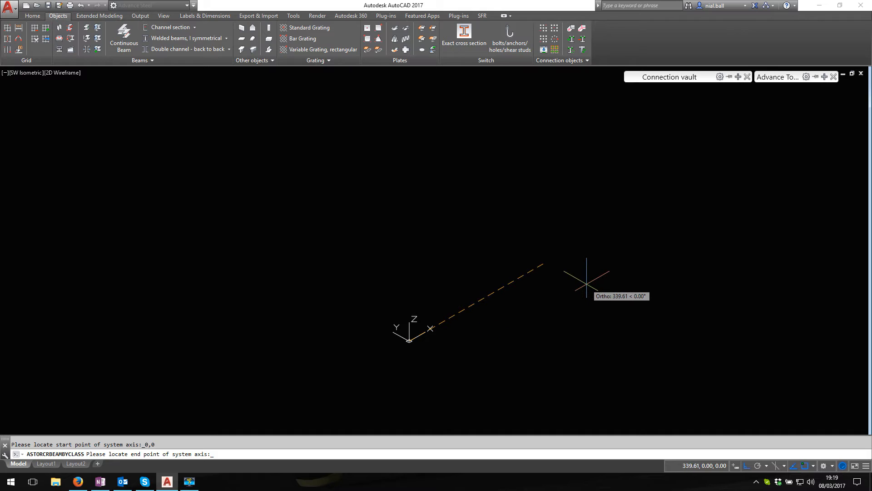
pyautogui.write('1500')
pyautogui.press('Return')
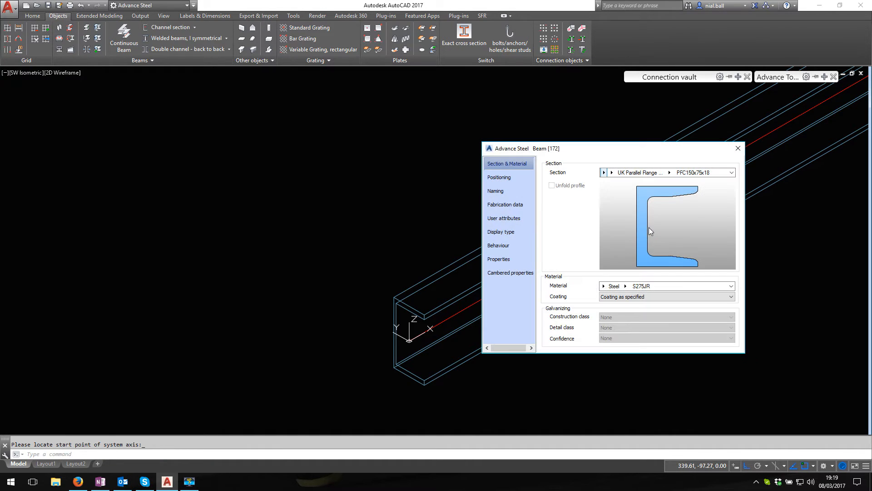
# Rotate the channel 180 degrees about its axis and offset it so the axis runs along the mid-height of the web's back
pyautogui.click(504, 178)
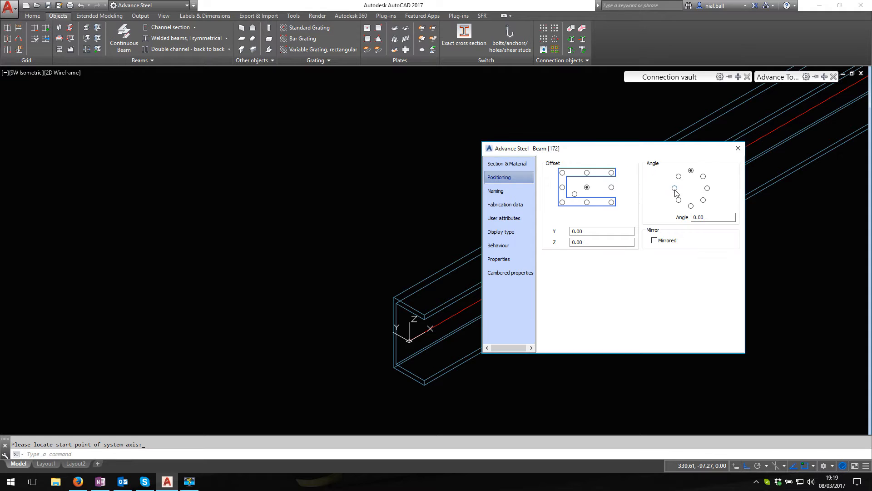
pyautogui.click(691, 207)
pyautogui.click(587, 202)
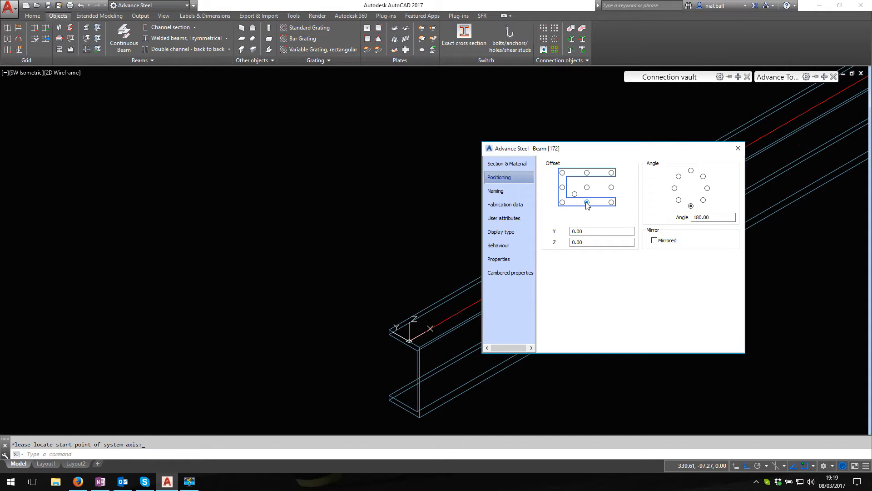
pyautogui.click(587, 173)
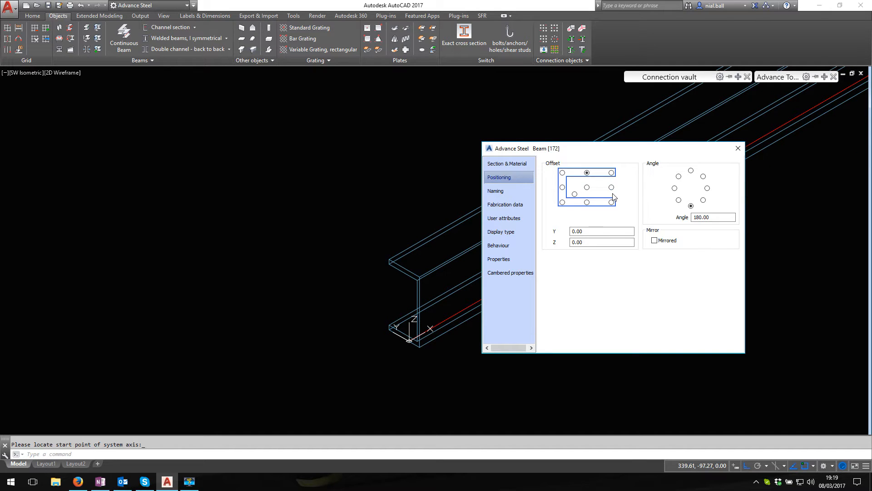
pyautogui.click(612, 188)
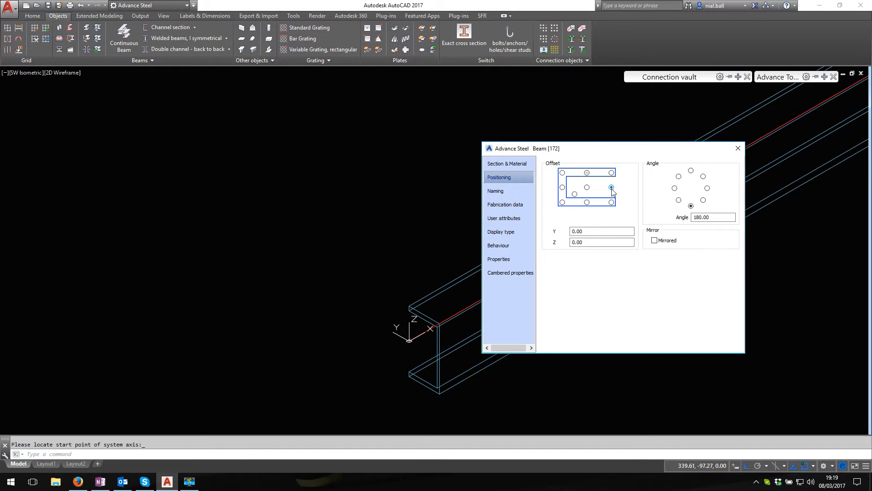
pyautogui.click(563, 187)
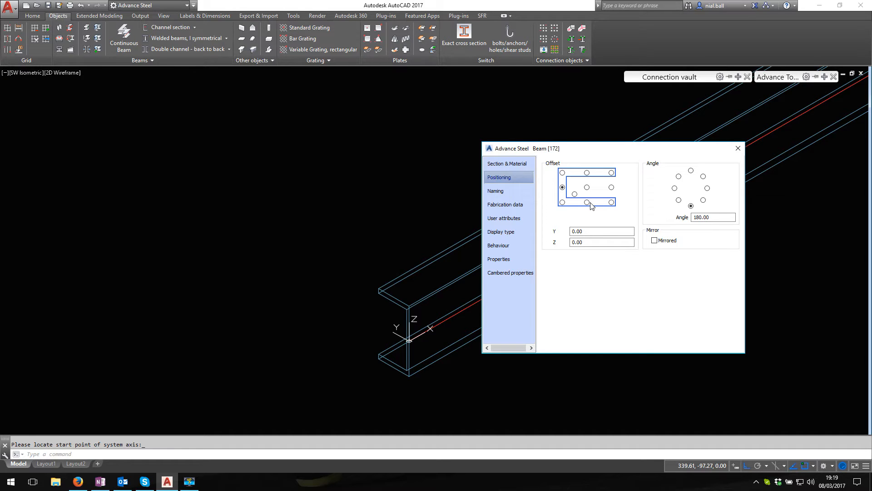
# Set the channel's model role to Beam and finish editing its properties
pyautogui.click(500, 191)
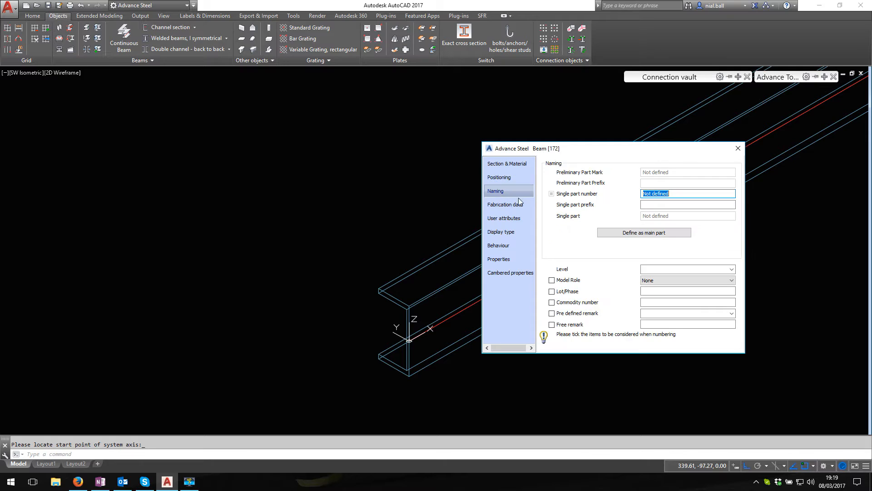
pyautogui.click(660, 282)
pyautogui.click(659, 282)
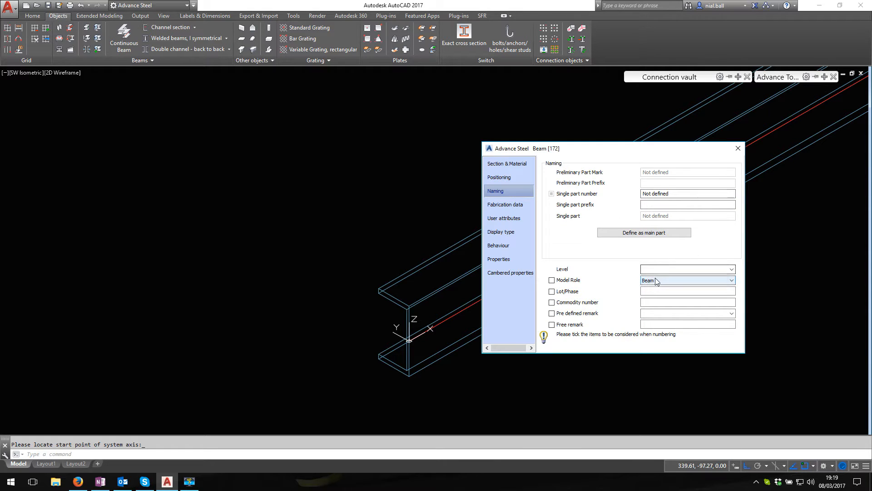
pyautogui.click(738, 149)
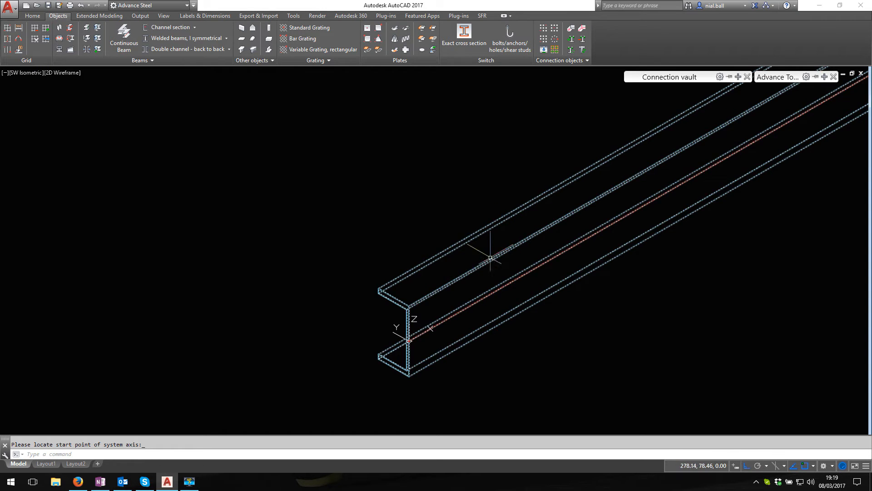
# Copy the channel 100 in the negative Y direction, using the end of its system axis as base point
pyautogui.click(458, 278)
pyautogui.rightClick(352, 222)
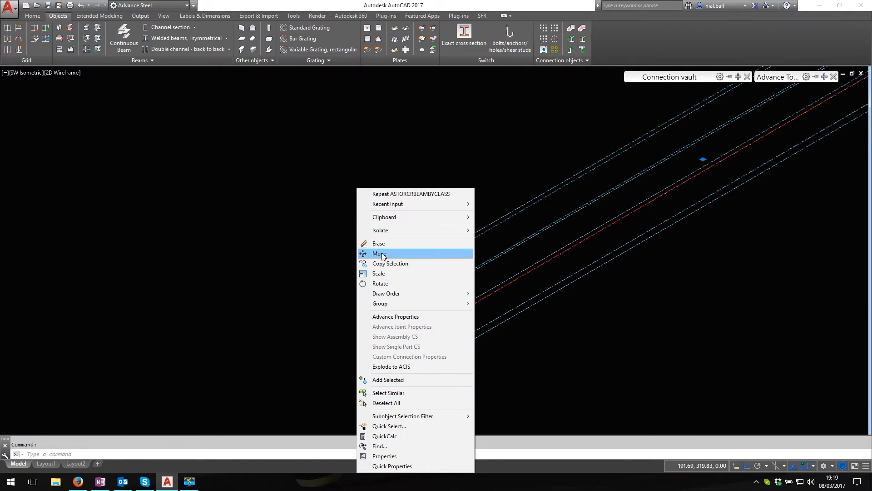
pyautogui.click(390, 263)
pyautogui.click(410, 340)
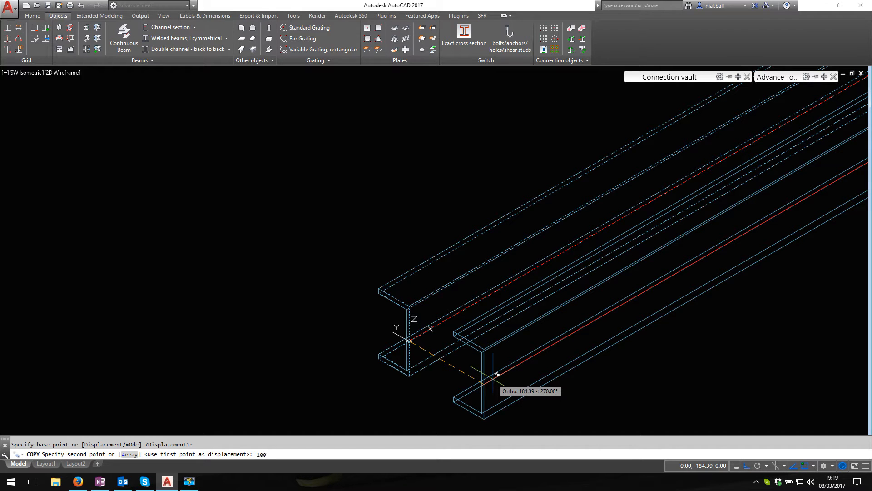
pyautogui.press('Return')
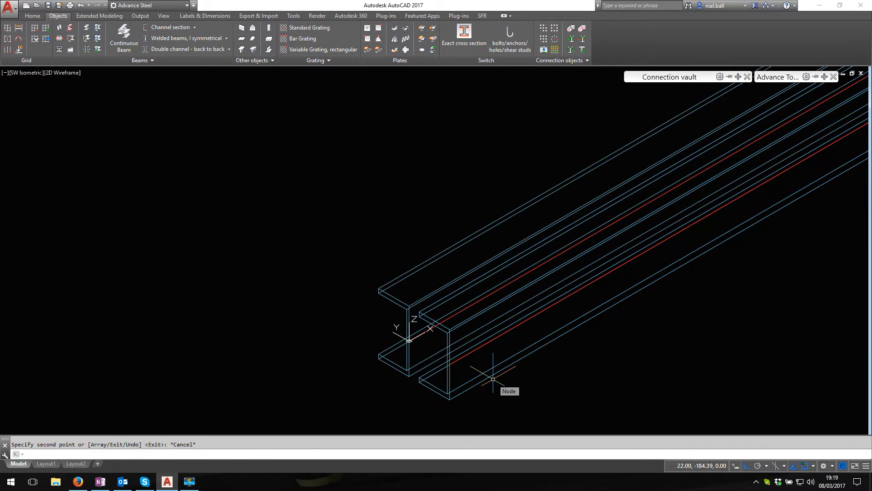
pyautogui.press('Return')
# Set the copied channel's rotation angle to 180 so its flanges face away from the first channel
pyautogui.doubleClick(496, 372)
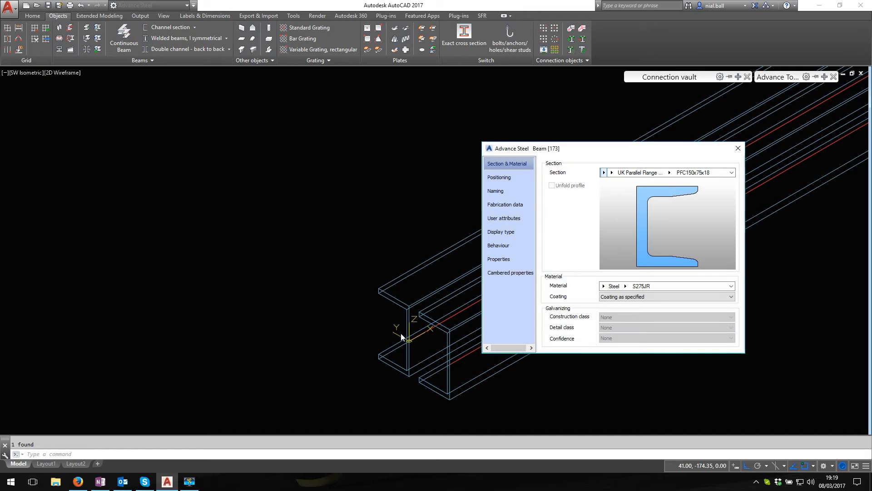
pyautogui.click(500, 178)
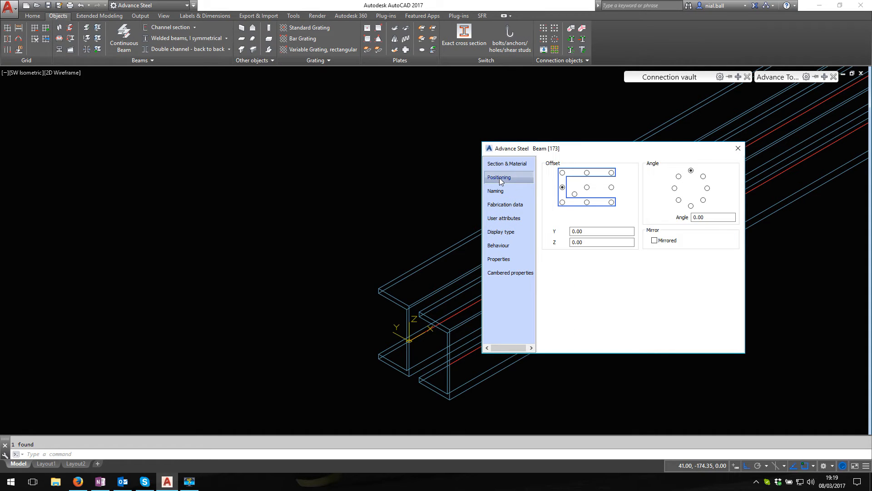
pyautogui.click(691, 207)
pyautogui.moveTo(631, 148); pyautogui.dragTo(737, 234)
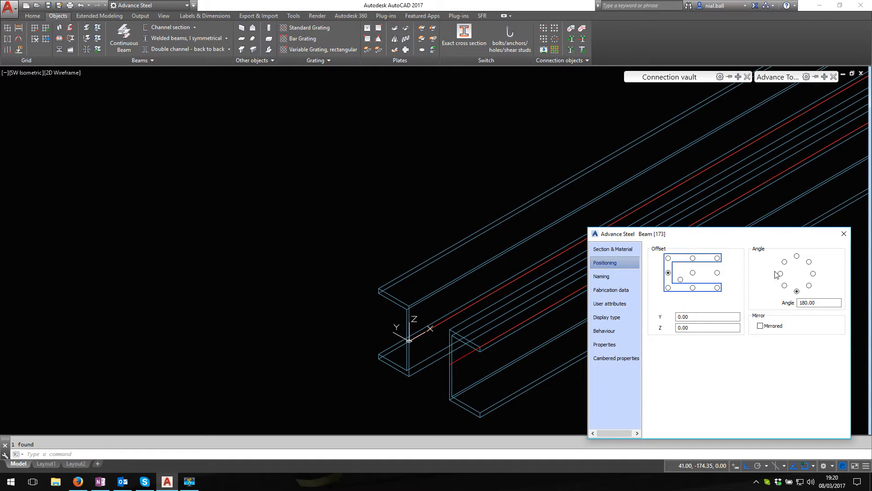
pyautogui.click(843, 233)
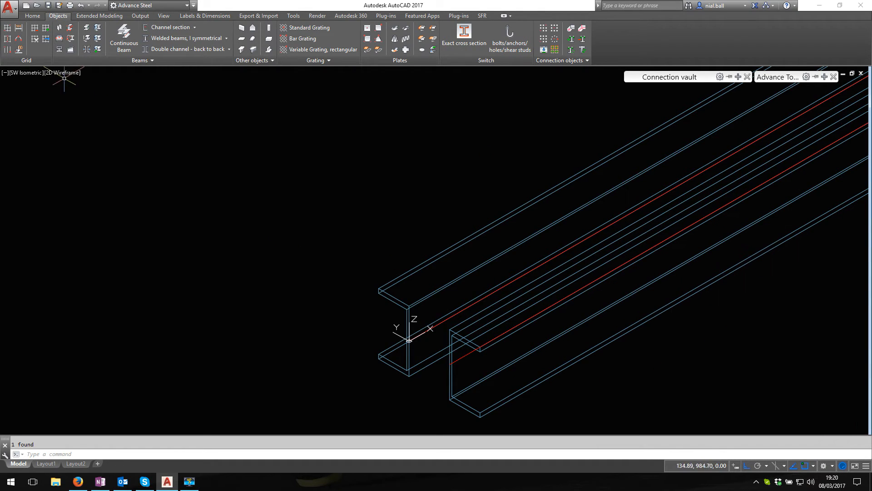
# Display the model in the Realistic visual style with both channels fully in view
pyautogui.click(66, 72)
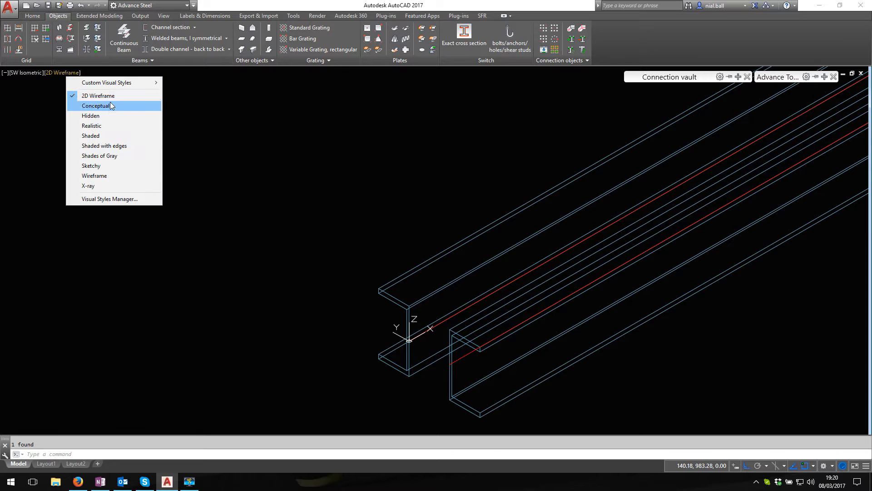
pyautogui.click(100, 129)
pyautogui.scroll(-2, 381, 255)
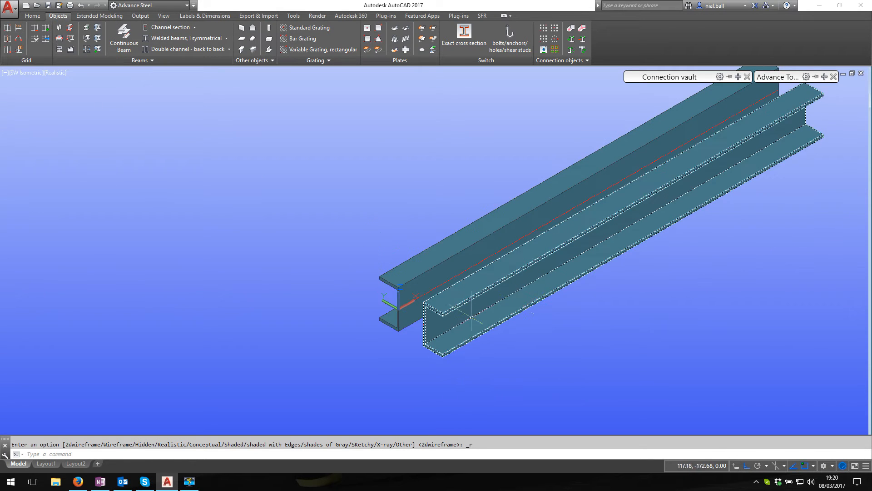
pyautogui.scroll(-2, 359, 345)
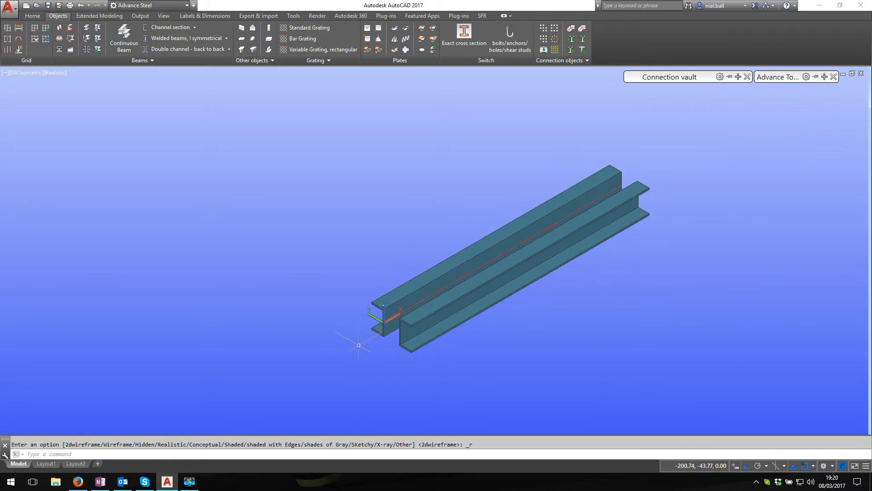
pyautogui.scroll(2, 359, 345)
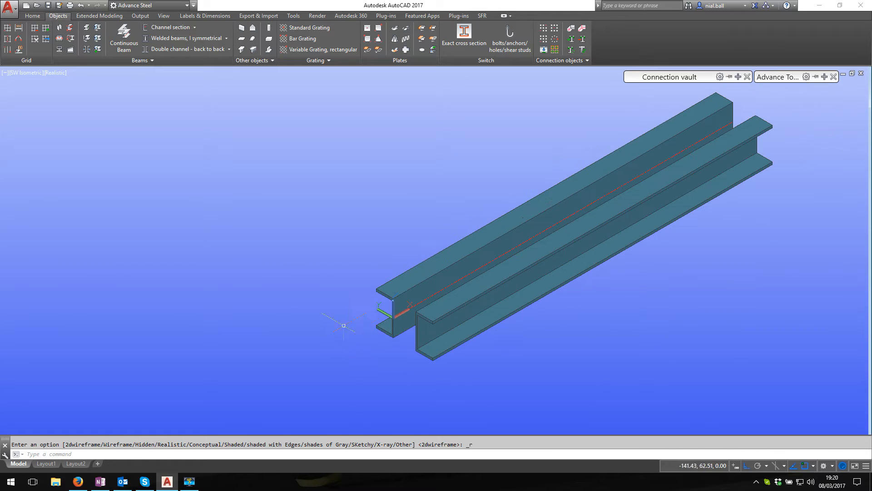
# Create a circular hollow section beam between the system axis start points of the two channels
pyautogui.click(195, 28)
pyautogui.click(146, 111)
pyautogui.scroll(2, 160, 128)
pyautogui.click(496, 401)
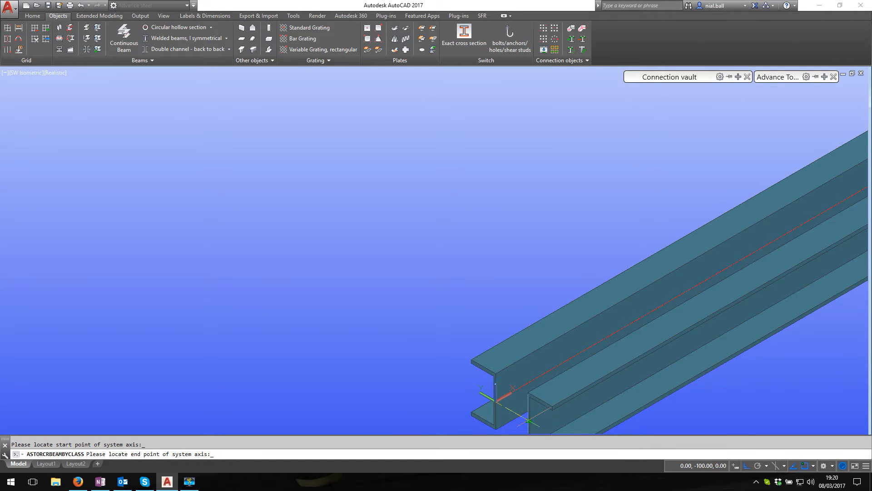
pyautogui.scroll(1, 528, 421)
pyautogui.click(523, 396)
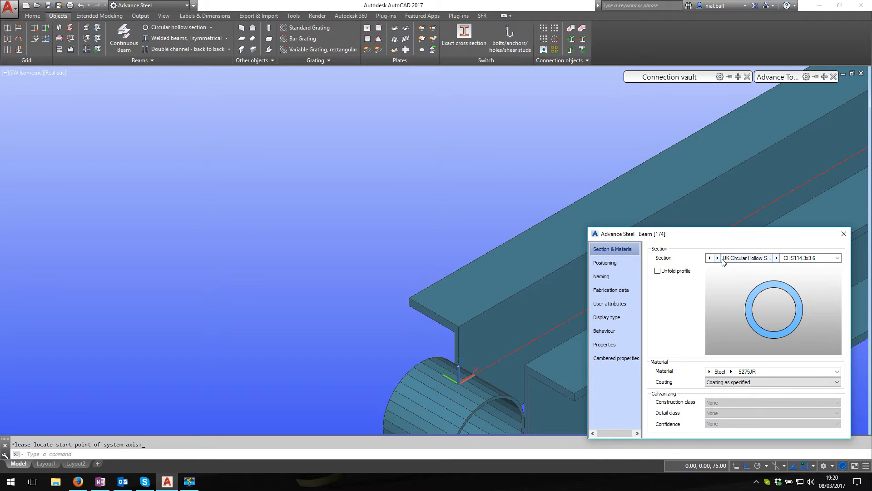
# Change the tube's section to CHS21.3x3.2 and centre the profile on its system axis
pyautogui.click(776, 258)
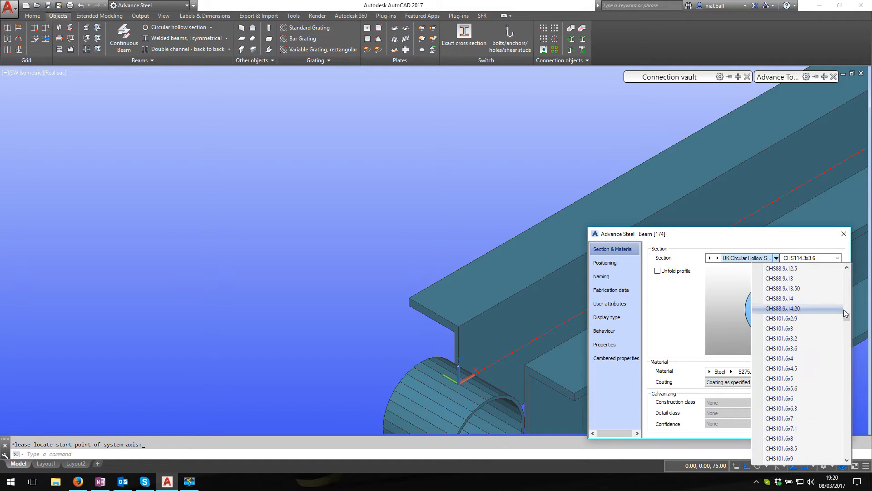
pyautogui.moveTo(845, 318); pyautogui.dragTo(846, 273)
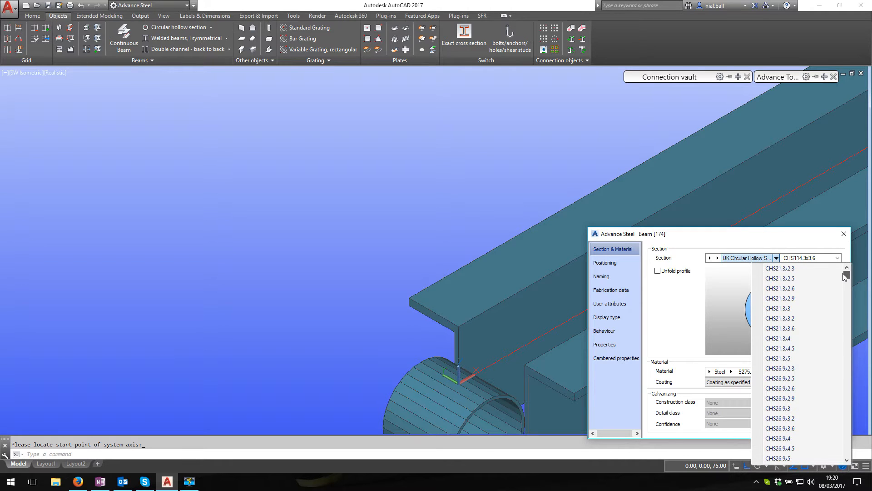
pyautogui.click(793, 316)
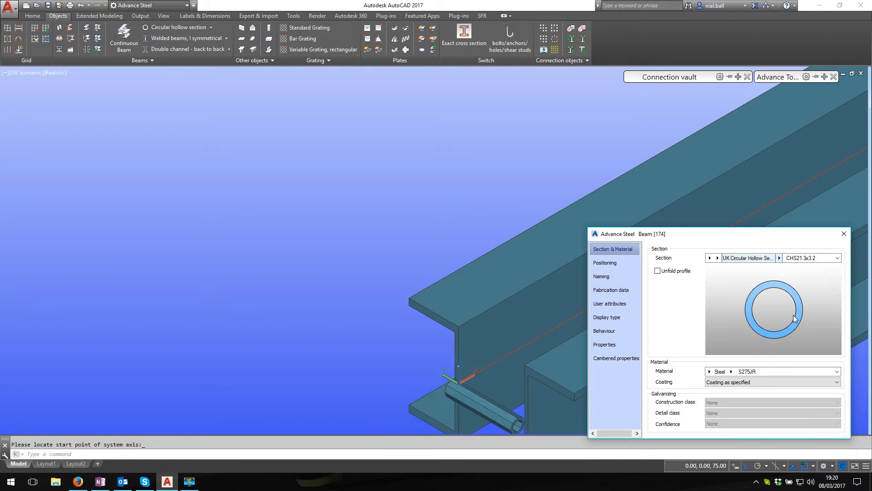
pyautogui.click(610, 275)
pyautogui.click(607, 262)
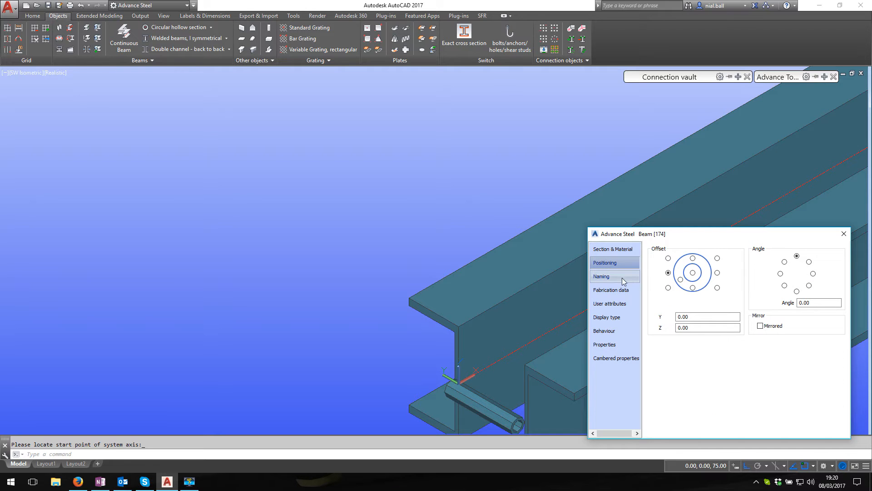
pyautogui.click(693, 273)
# Set the tube's model role to Beam and finish editing its properties
pyautogui.click(608, 278)
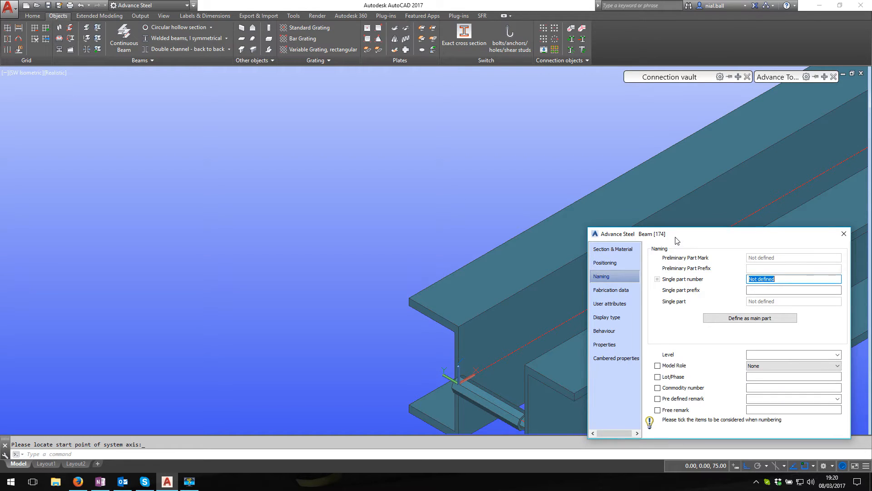
pyautogui.moveTo(672, 234); pyautogui.dragTo(567, 153)
pyautogui.click(653, 285)
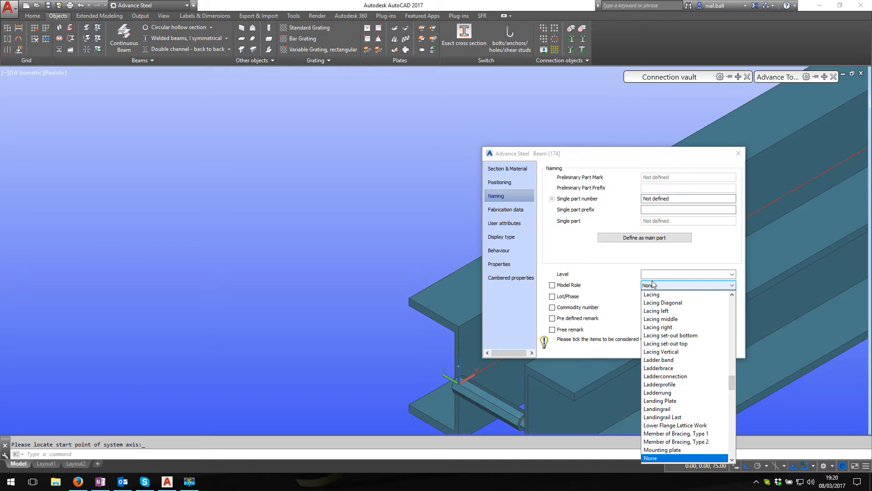
pyautogui.press('b')
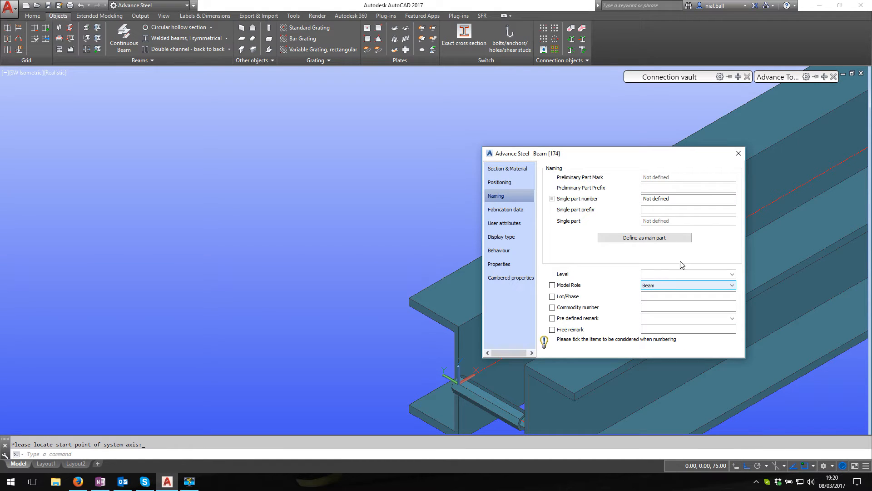
pyautogui.click(738, 153)
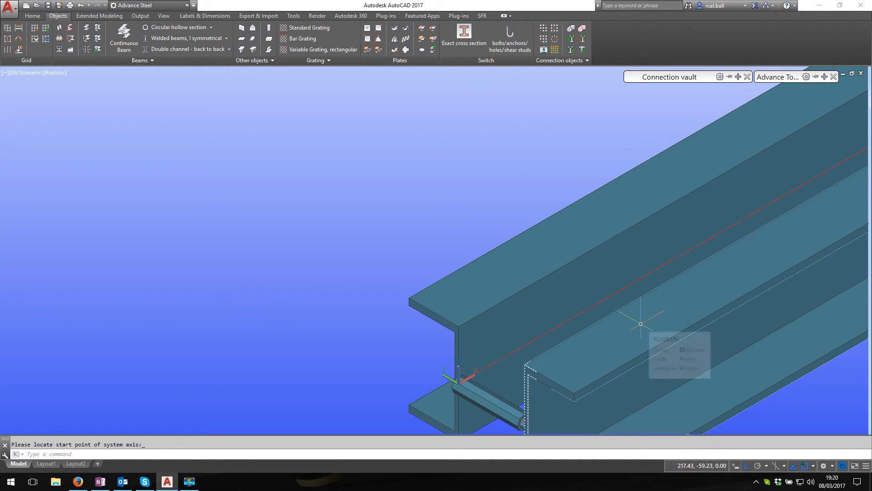
# Check the model role in the front channel's naming properties
pyautogui.doubleClick(581, 357)
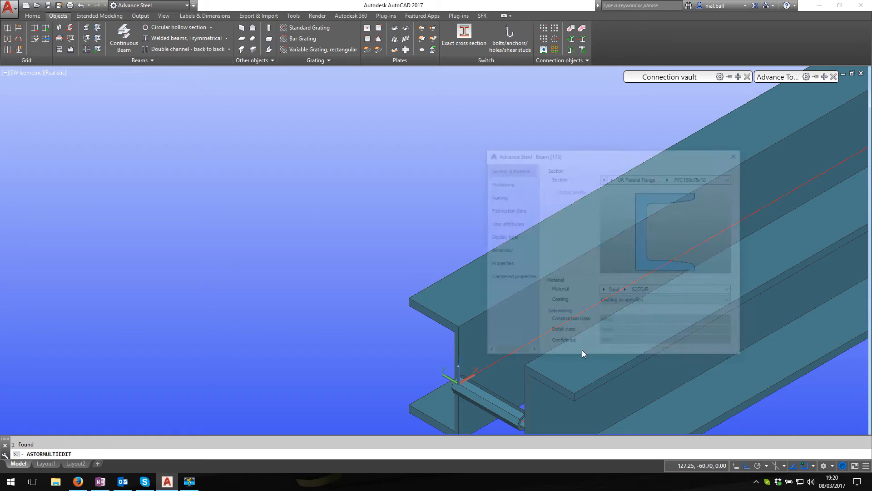
pyautogui.click(495, 196)
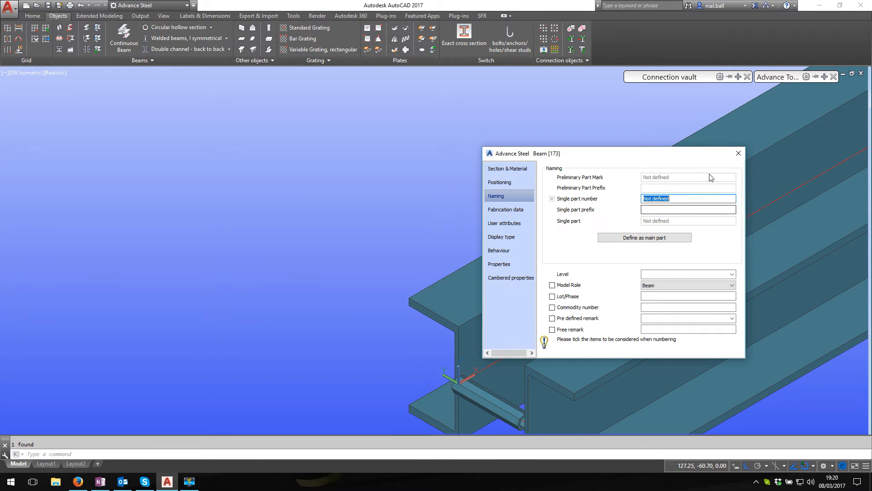
pyautogui.click(738, 155)
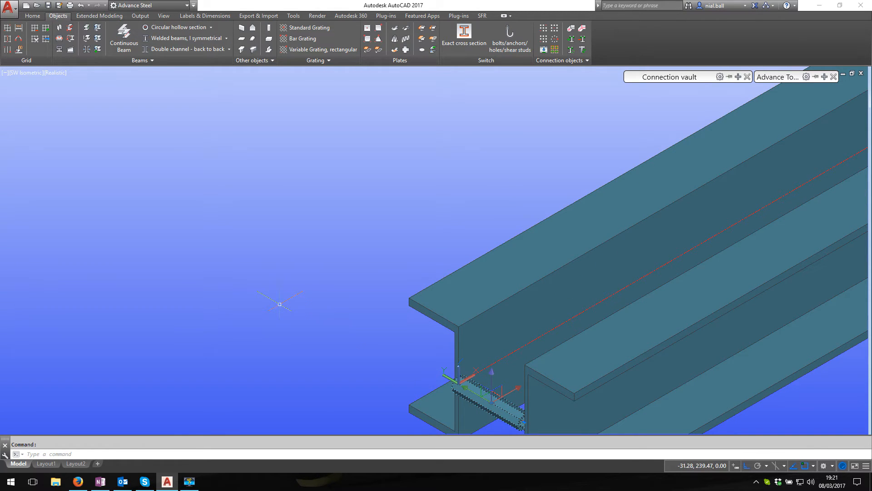
# Move the circular hollow section tube 75 mm along the X axis, inward from the channel ends
pyautogui.rightClick(280, 304)
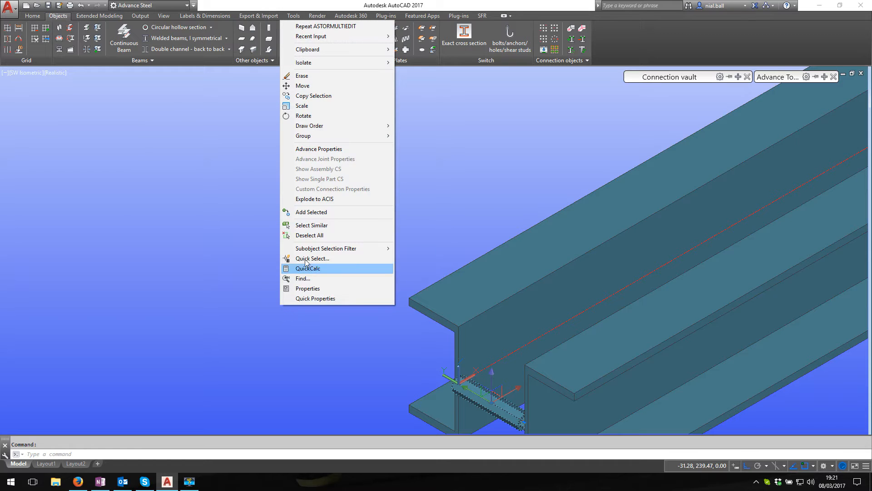
pyautogui.click(346, 85)
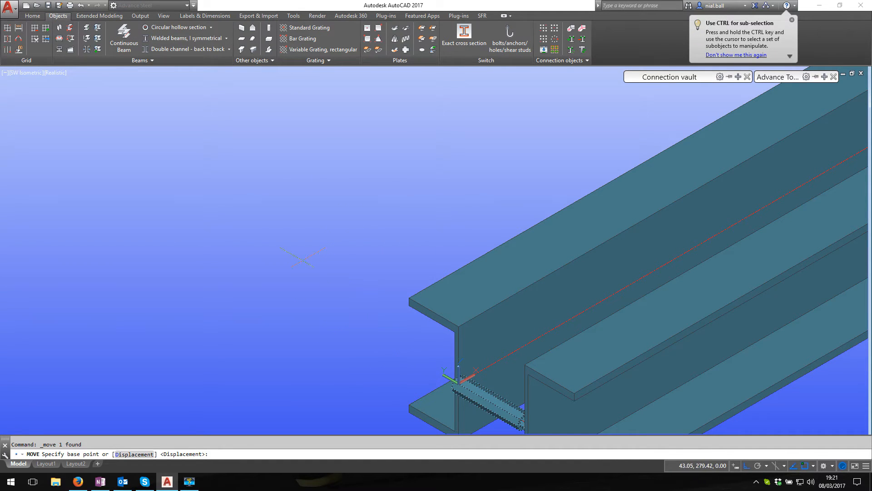
pyautogui.click(303, 259)
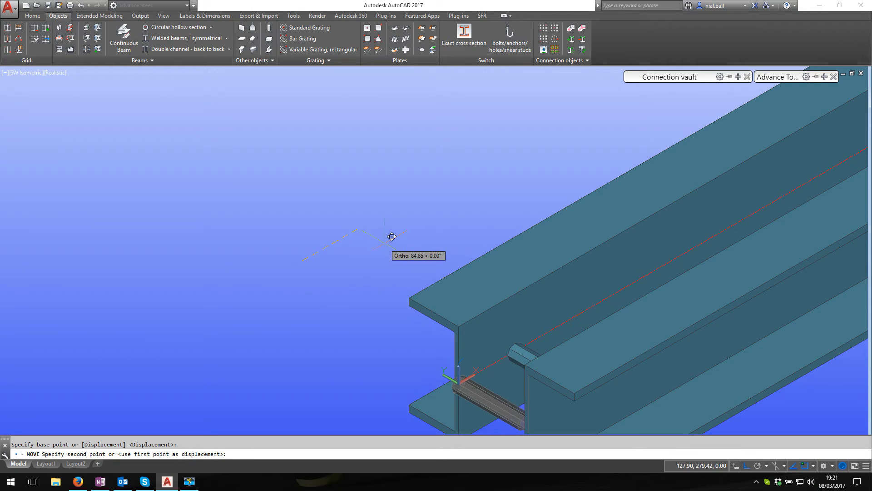
pyautogui.press('Return')
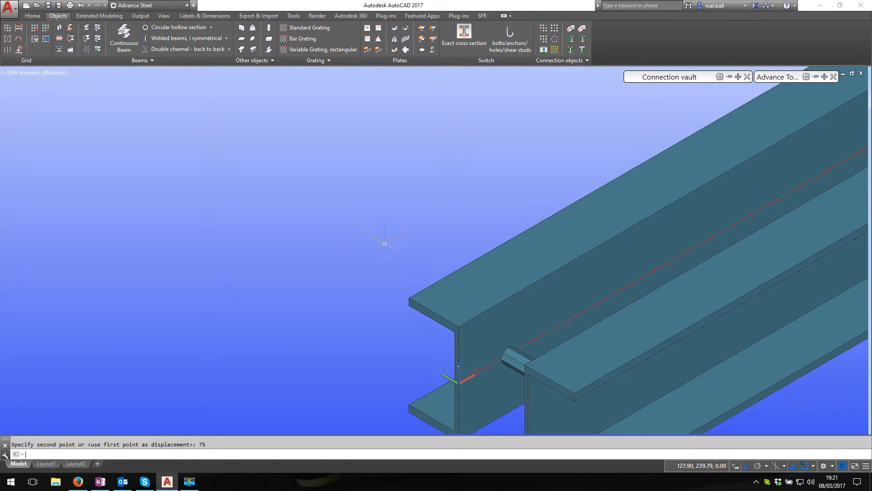
pyautogui.scroll(-2, 300, 227)
pyautogui.scroll(3, 466, 350)
pyautogui.press('Escape')
# Display the model in the 2D Wireframe visual style and rotate the UCS about its X axis
pyautogui.keyDown('shift'); pyautogui.moveTo(312, 331); pyautogui.dragTo(348, 286, button='middle'); pyautogui.keyUp('shift')
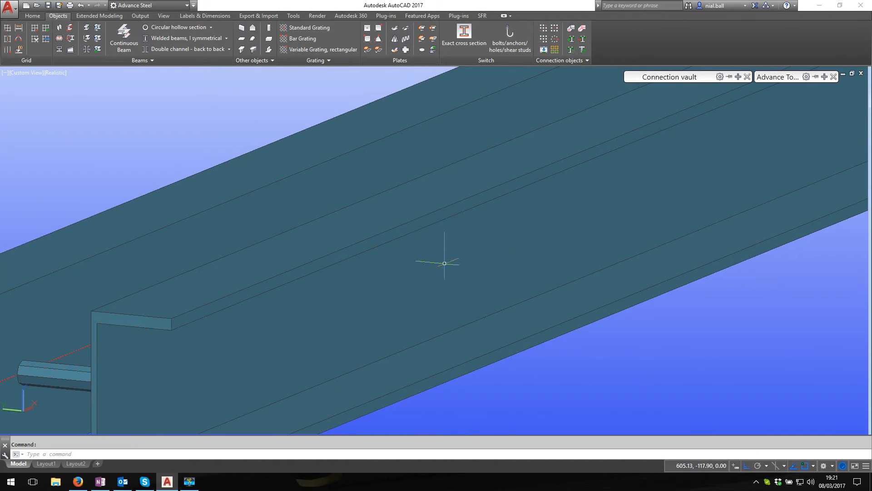
pyautogui.scroll(-3, 454, 272)
pyautogui.scroll(5, 288, 346)
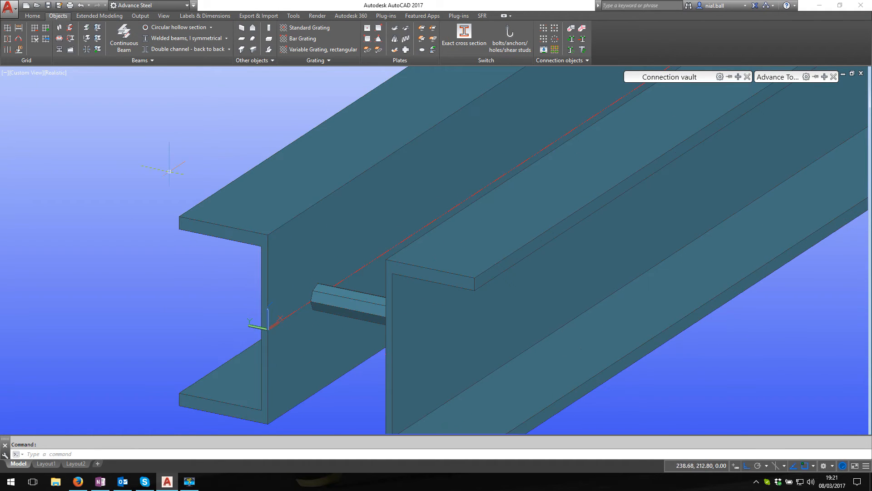
pyautogui.click(55, 73)
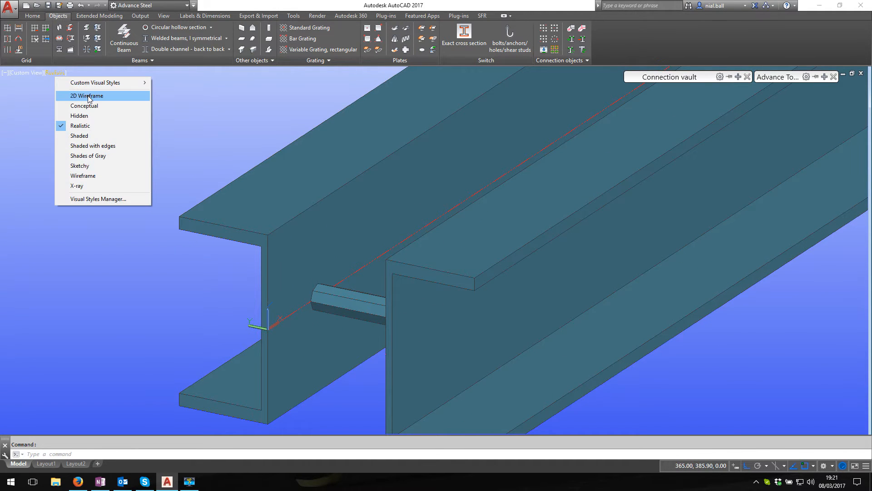
pyautogui.click(87, 96)
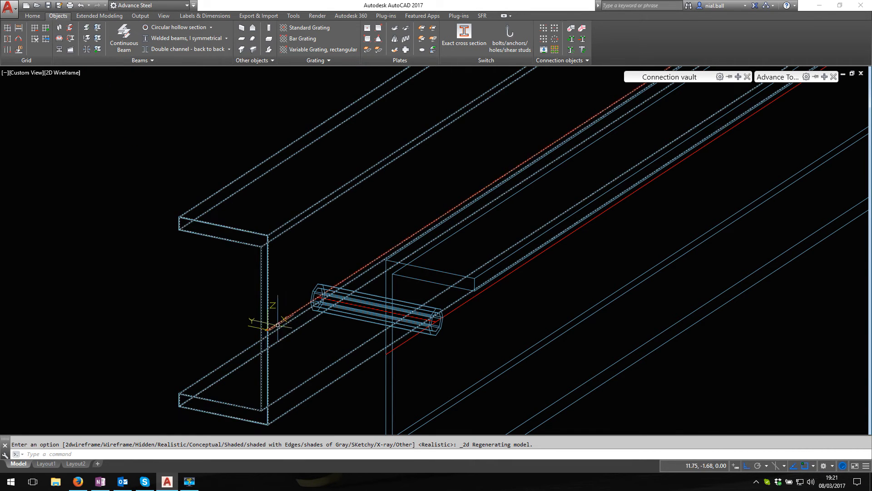
pyautogui.moveTo(783, 81)
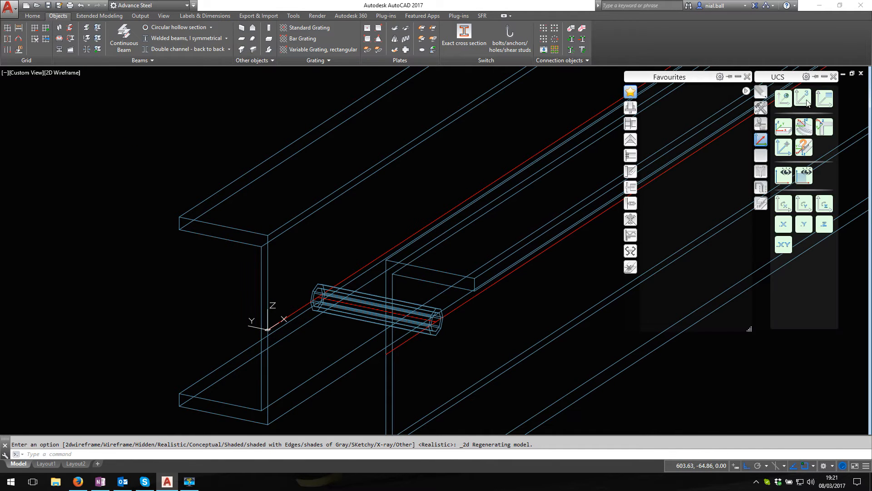
pyautogui.click(786, 206)
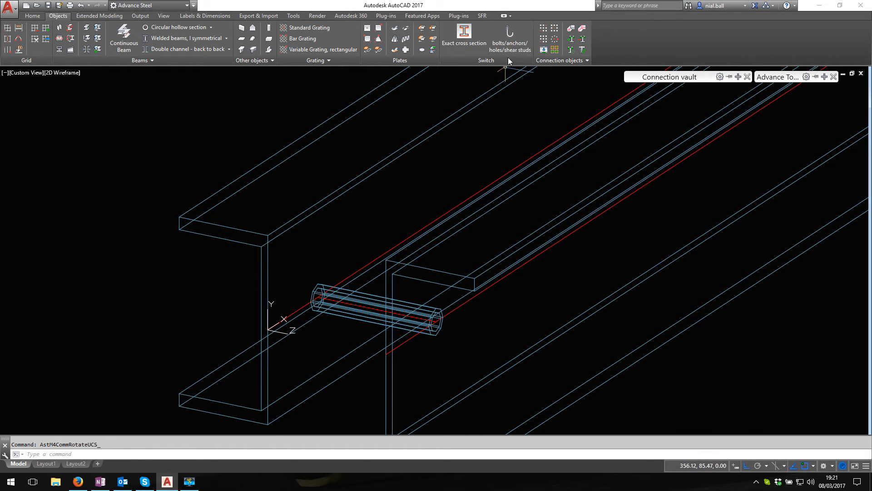
# Switch the connection objects to anchors and place a rectangular pattern by centre point through both channels and the tube, centred on the tube's end
pyautogui.click(501, 34)
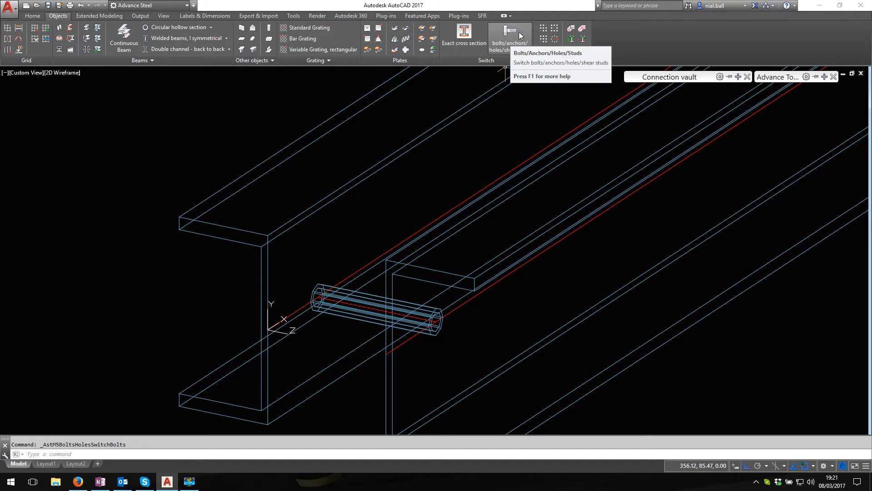
pyautogui.click(519, 31)
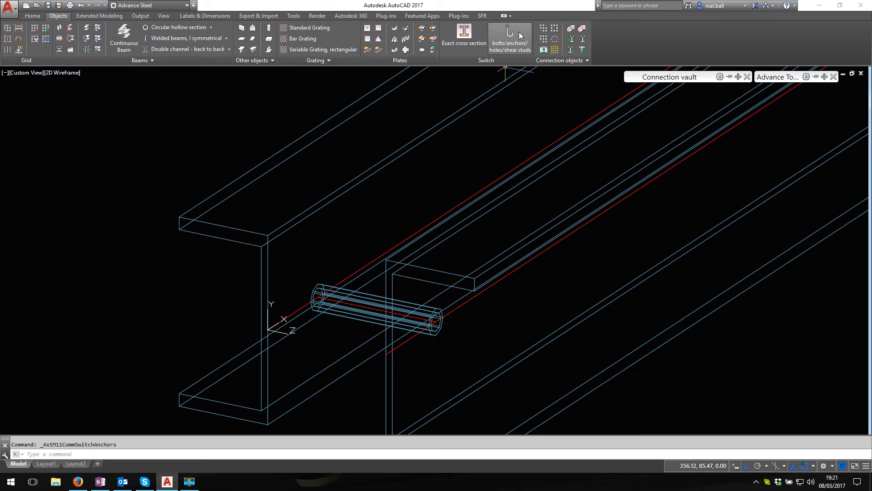
pyautogui.click(555, 28)
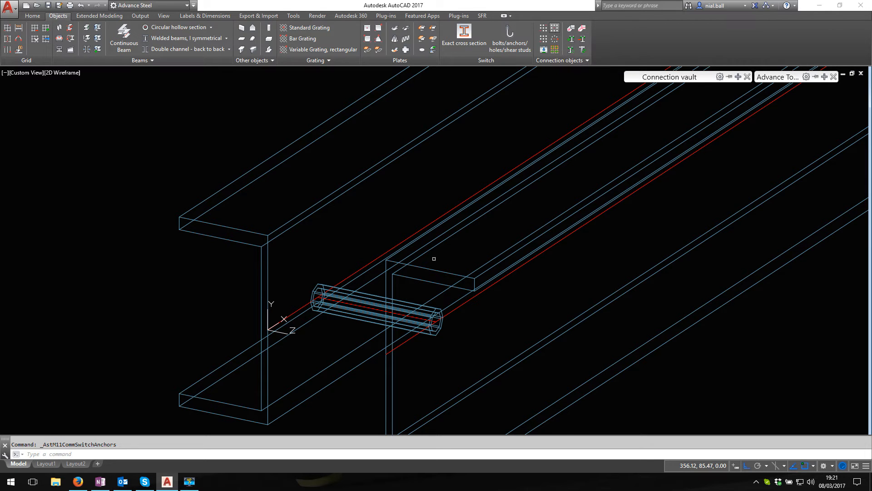
pyautogui.click(430, 269)
pyautogui.click(357, 302)
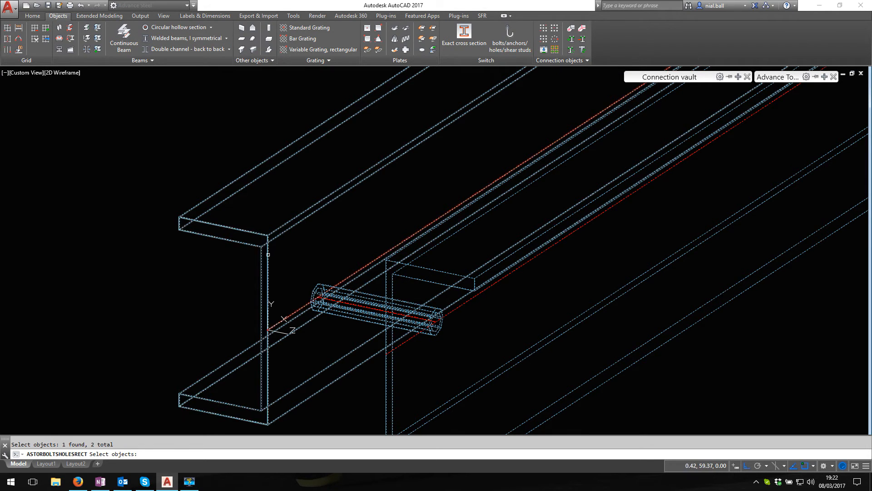
pyautogui.click(267, 260)
pyautogui.press('Return')
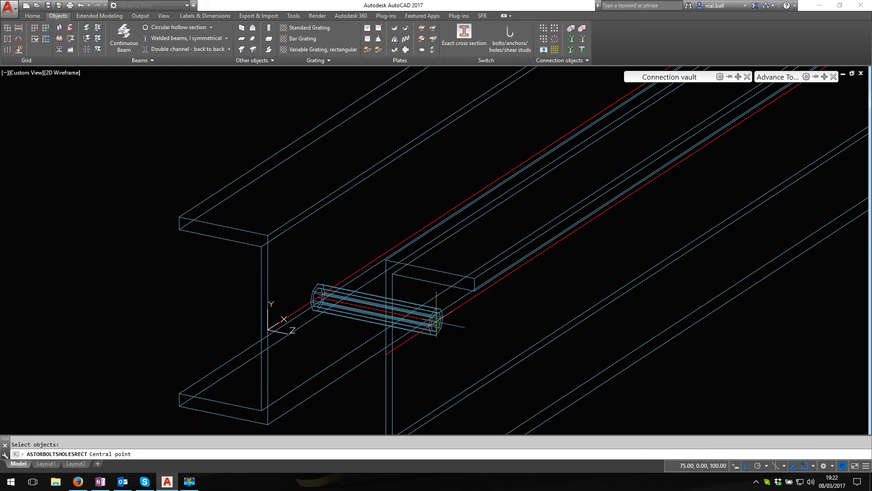
pyautogui.click(435, 322)
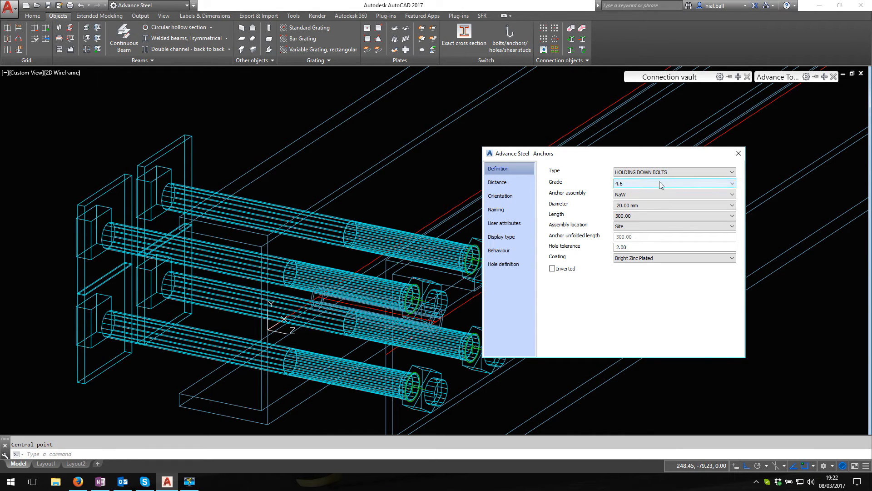
# Reduce the anchor pattern to a single anchor by setting Number X and Number Y to 1
pyautogui.click(498, 186)
pyautogui.doubleClick(623, 173)
pyautogui.write('1')
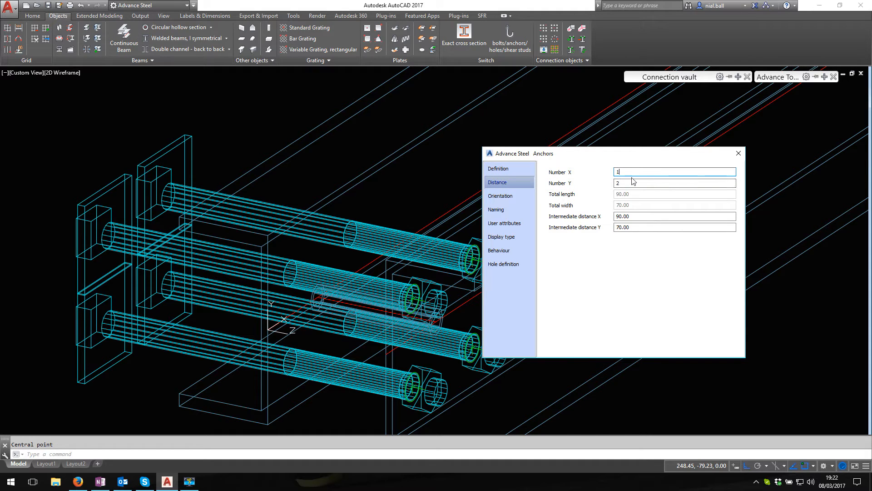
pyautogui.press('Tab')
pyautogui.write('1')
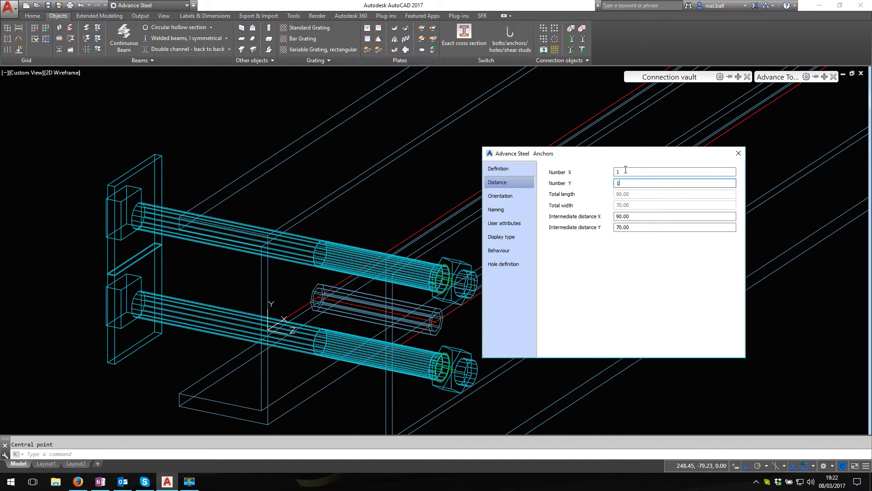
pyautogui.click(640, 173)
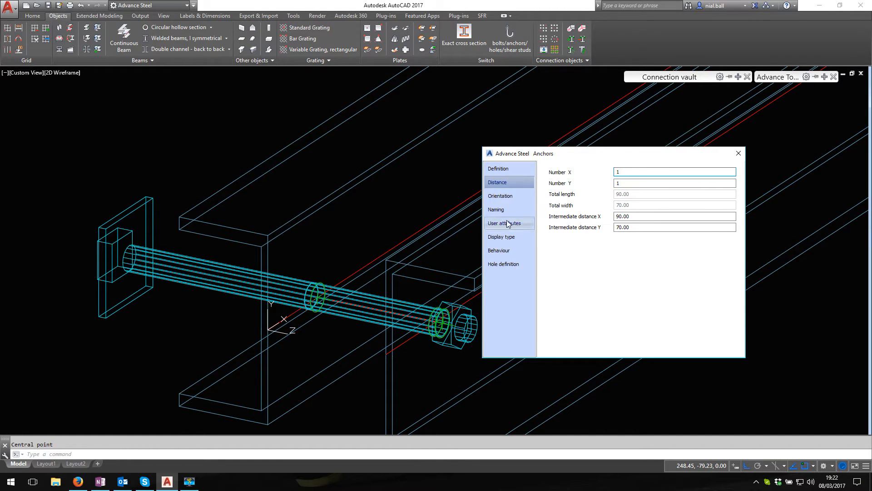
# Change the anchor type to BZP Studding with a diameter of 12 mm
pyautogui.click(496, 169)
pyautogui.click(652, 173)
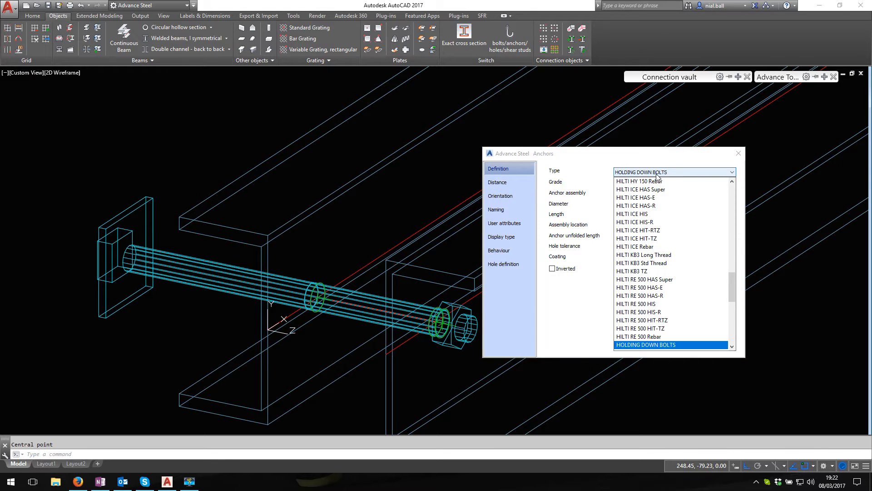
pyautogui.scroll(10, 702, 275)
pyautogui.scroll(3, 705, 276)
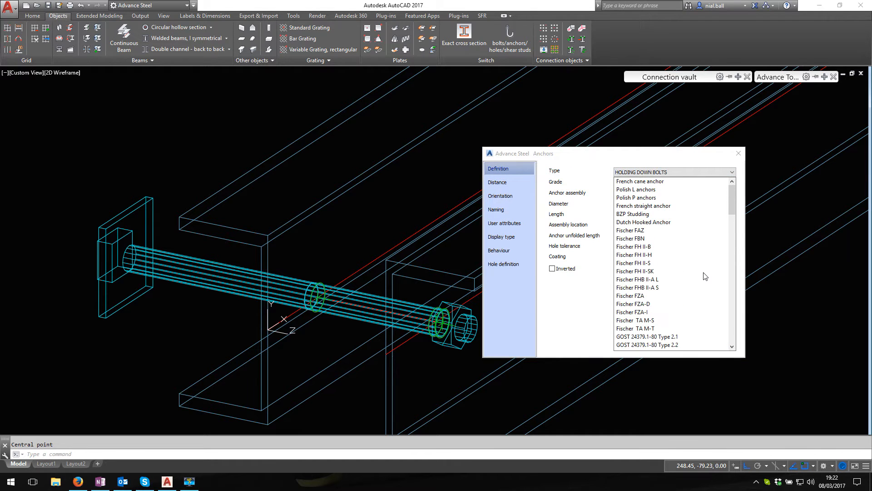
pyautogui.click(643, 214)
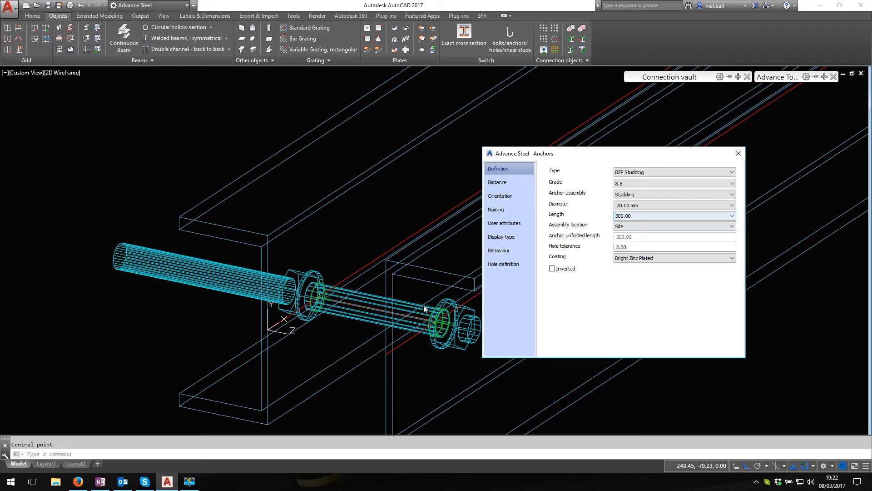
pyautogui.click(648, 205)
pyautogui.click(638, 231)
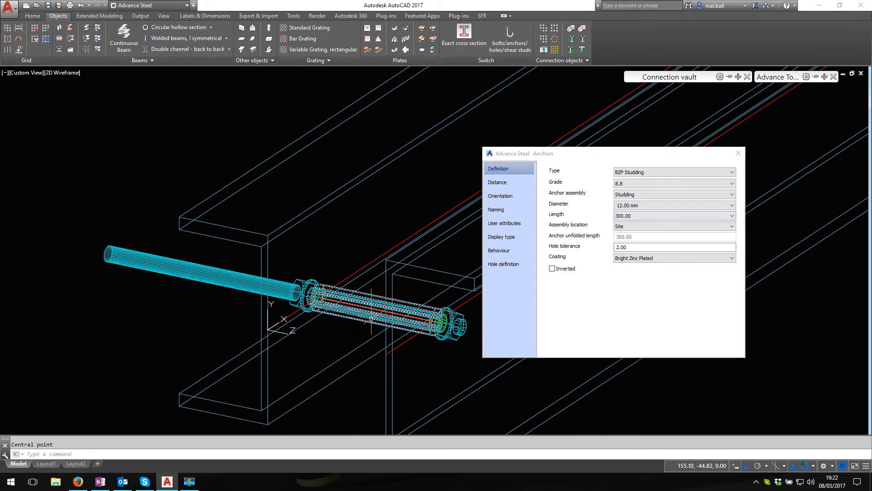
# Try anchor lengths of 100, 120 and 140 mm for the studding
pyautogui.scroll(-2, 358, 253)
pyautogui.keyDown('shift'); pyautogui.moveTo(344, 336); pyautogui.dragTo(411, 322, button='middle'); pyautogui.keyUp('shift')
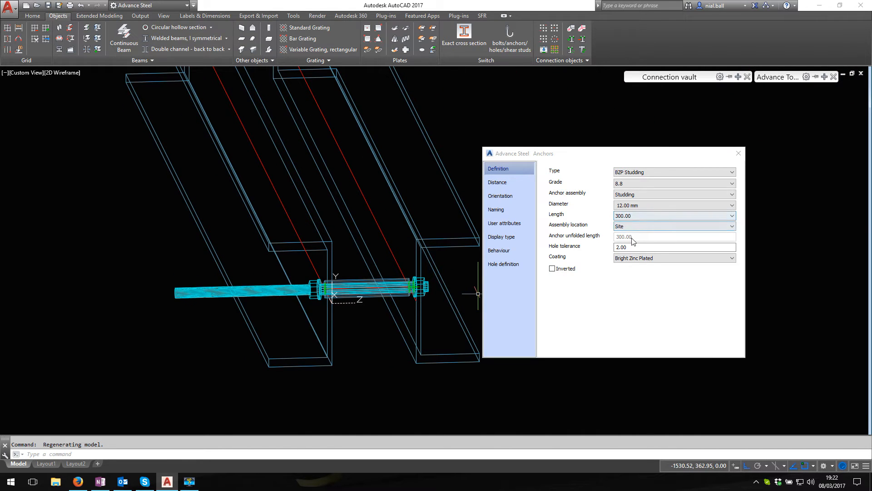
pyautogui.click(639, 216)
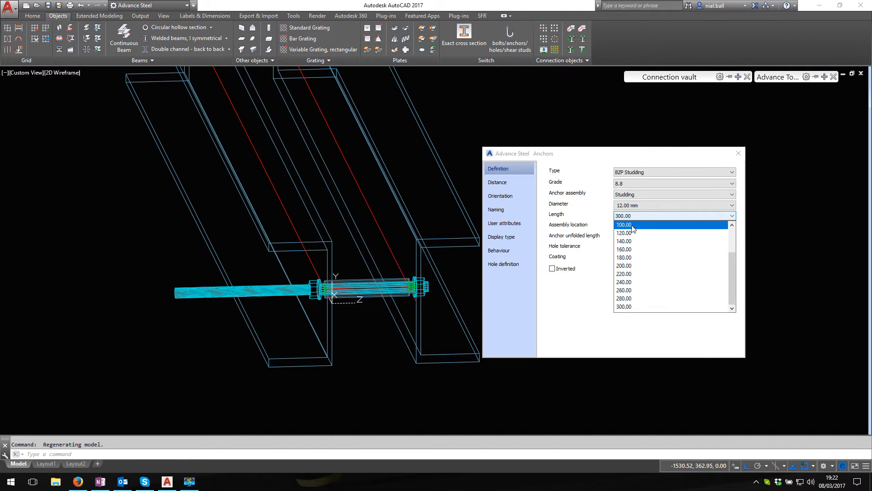
pyautogui.click(634, 224)
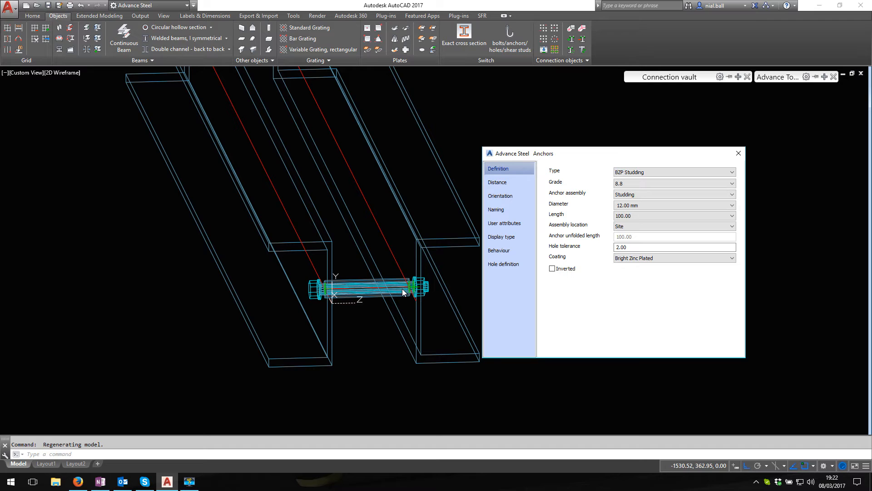
pyautogui.click(647, 215)
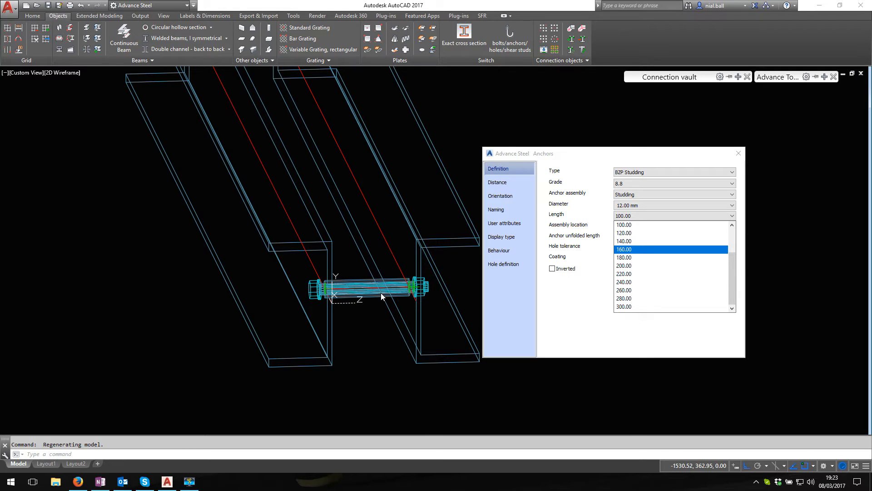
pyautogui.click(632, 234)
pyautogui.click(634, 216)
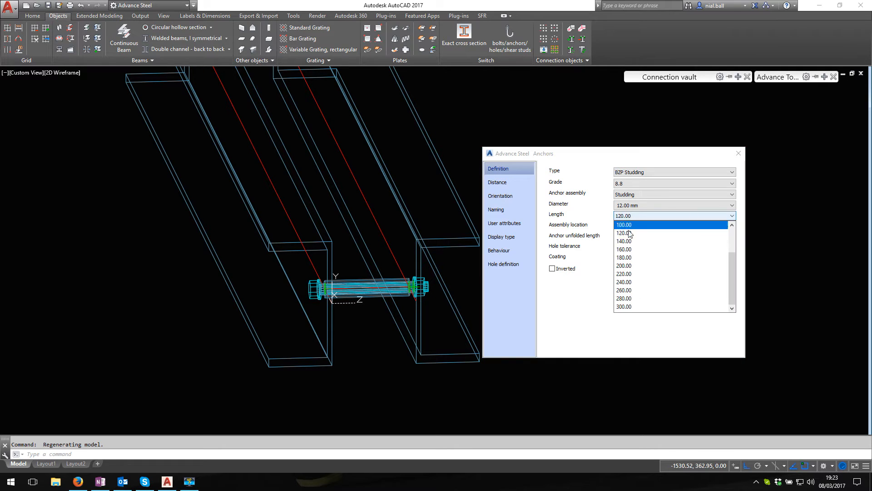
pyautogui.click(631, 246)
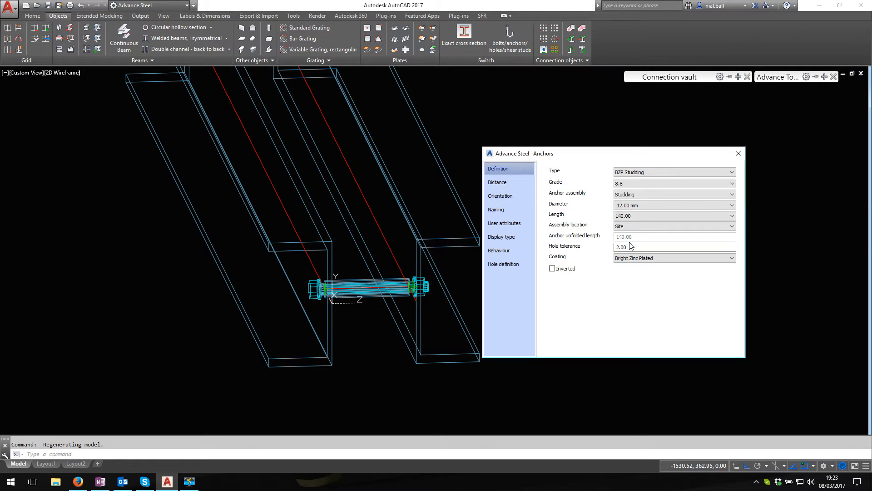
# Set the studding's length to 160 mm
pyautogui.click(635, 216)
pyautogui.click(628, 250)
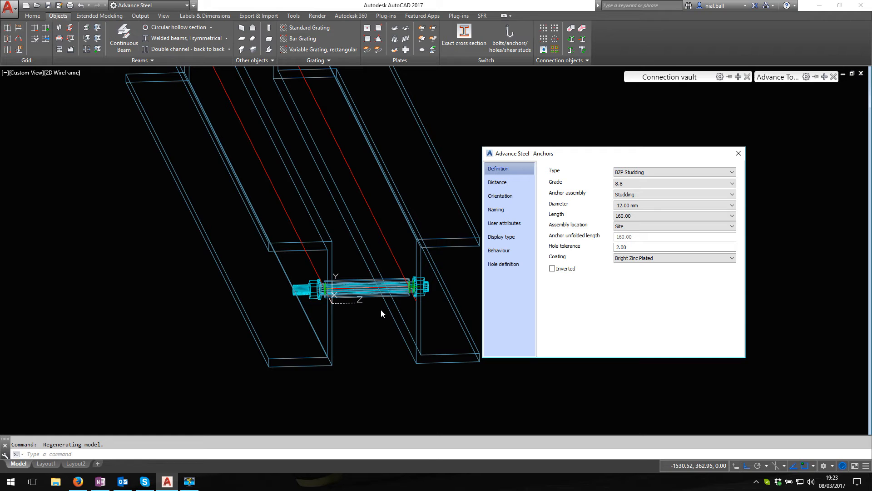
# Switch the model's visual style to Realistic and view the studded joint between the two channels up close
pyautogui.click(392, 325)
pyautogui.keyDown('shift'); pyautogui.moveTo(416, 315); pyautogui.dragTo(375, 324, button='middle'); pyautogui.keyUp('shift')
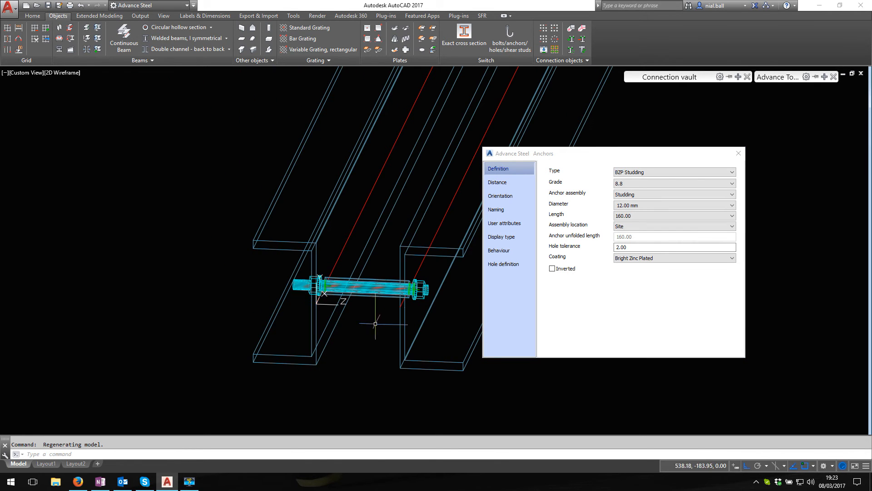
pyautogui.click(67, 72)
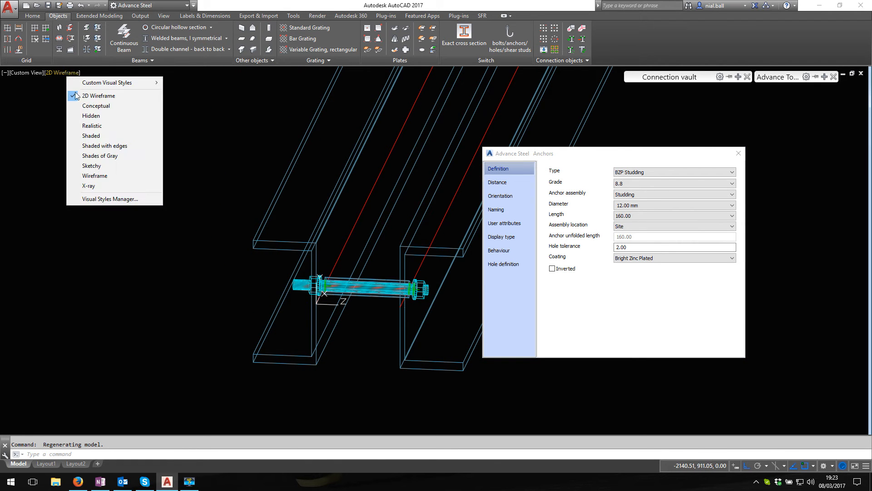
pyautogui.click(91, 125)
pyautogui.scroll(4, 296, 323)
pyautogui.keyDown('shift'); pyautogui.moveTo(325, 296); pyautogui.dragTo(302, 249, button='middle'); pyautogui.keyUp('shift')
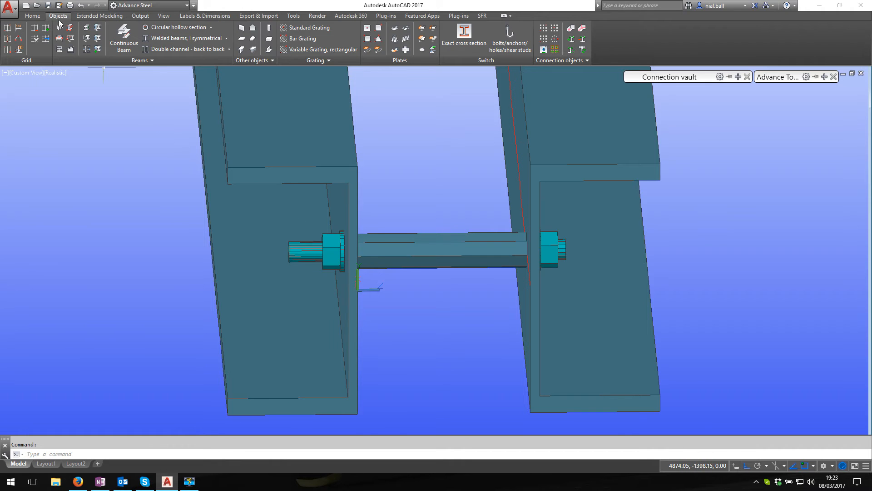
# Save the drawing as BZP Test in the desktop's BZP Test folder, replacing the existing file
pyautogui.click(58, 5)
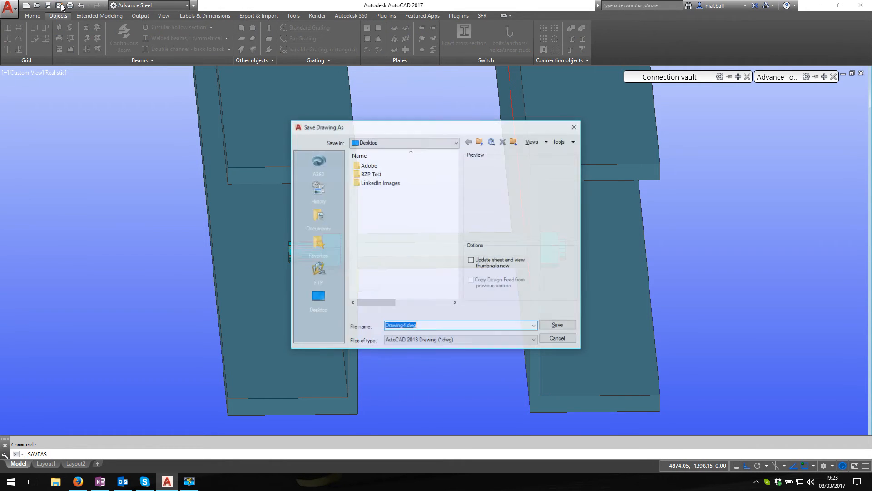
pyautogui.doubleClick(370, 173)
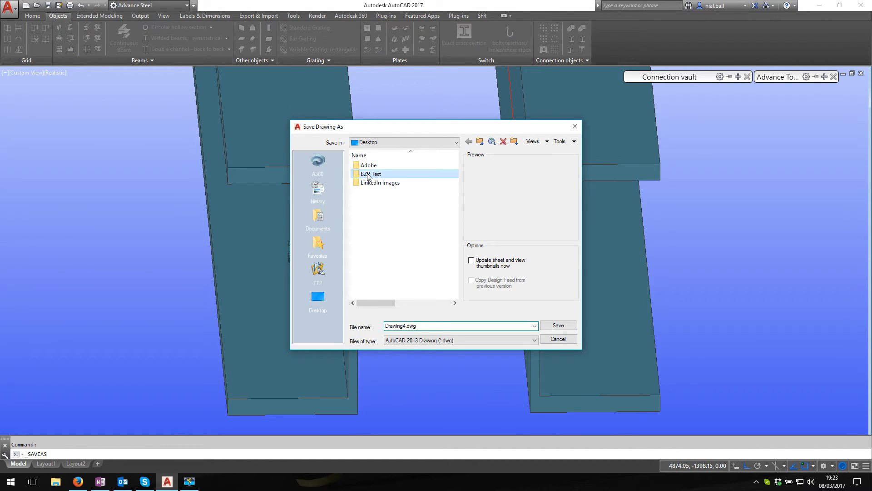
pyautogui.click(377, 165)
pyautogui.click(558, 326)
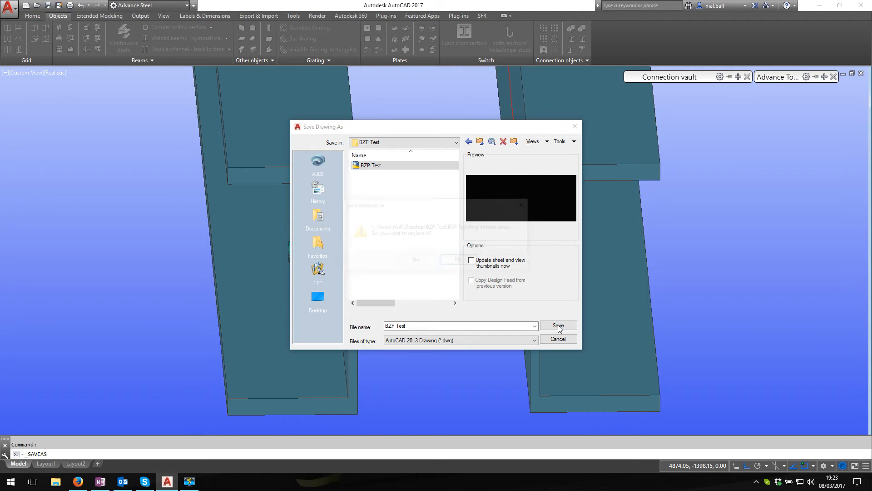
pyautogui.click(414, 262)
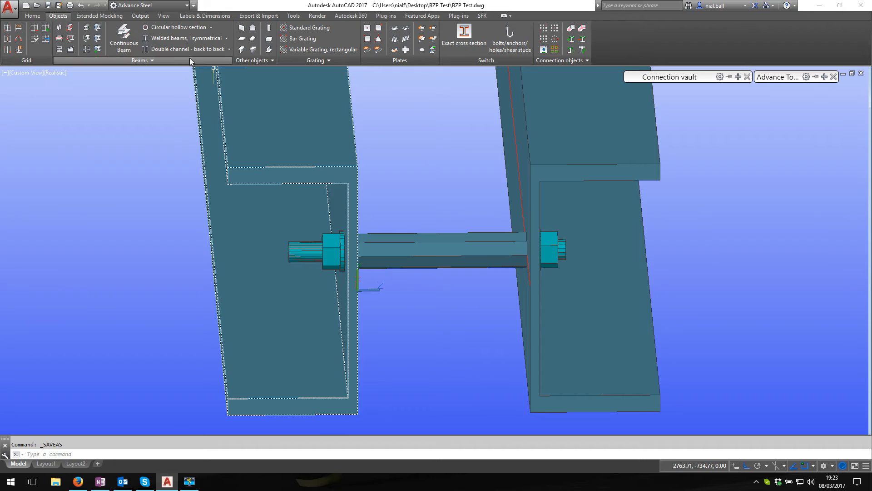
# Number the model using SP No (for standalone part) = Assembly No, starting single parts at 100 and assemblies at 10
pyautogui.click(141, 17)
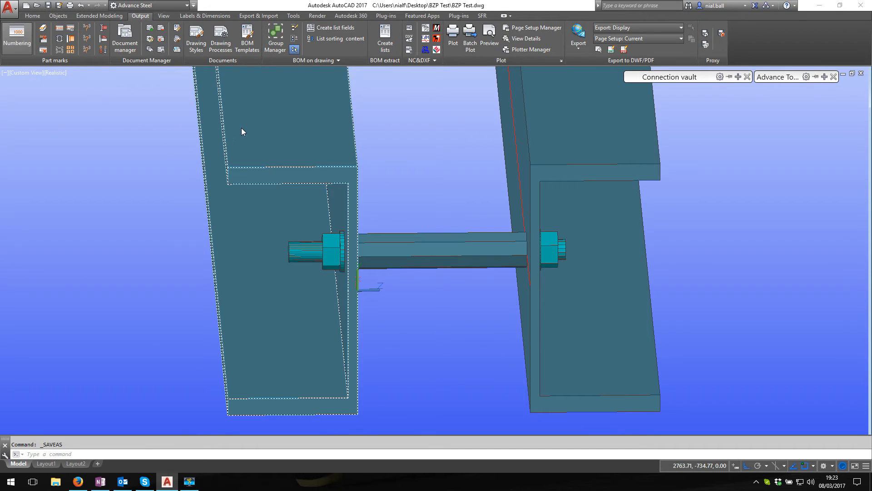
pyautogui.click(409, 132)
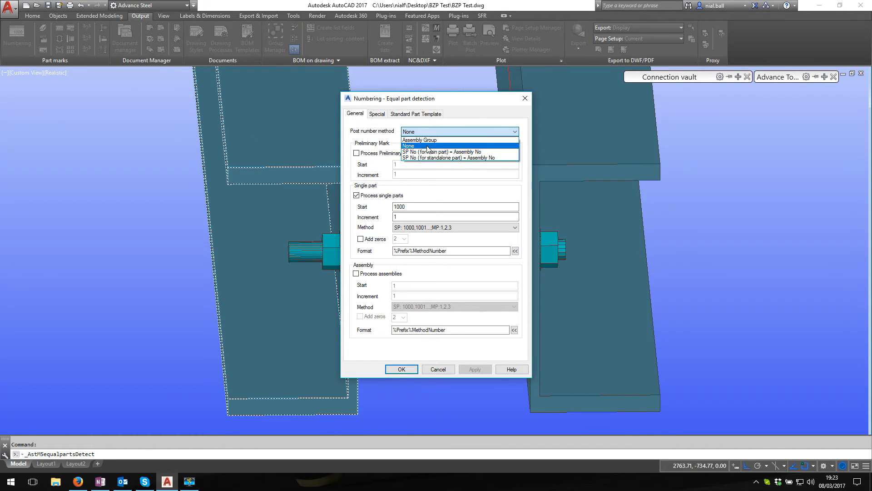
pyautogui.click(431, 157)
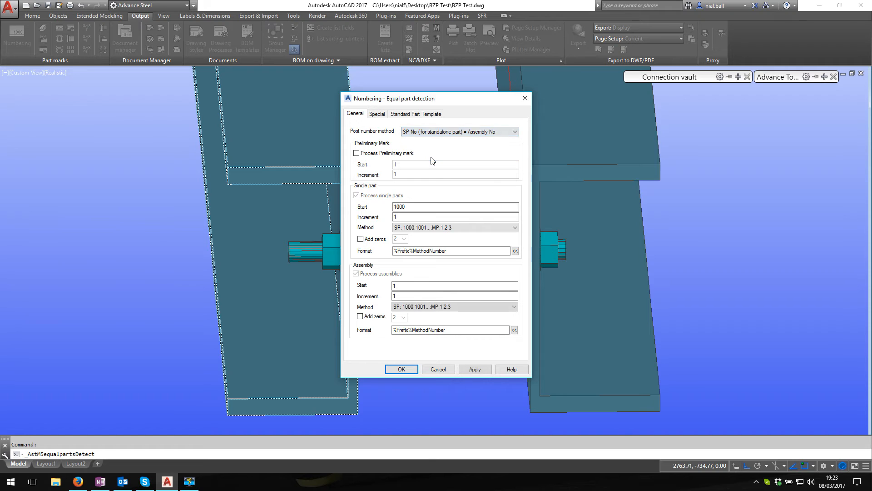
pyautogui.click(398, 207)
pyautogui.doubleClick(399, 207)
pyautogui.write('100')
pyautogui.click(405, 284)
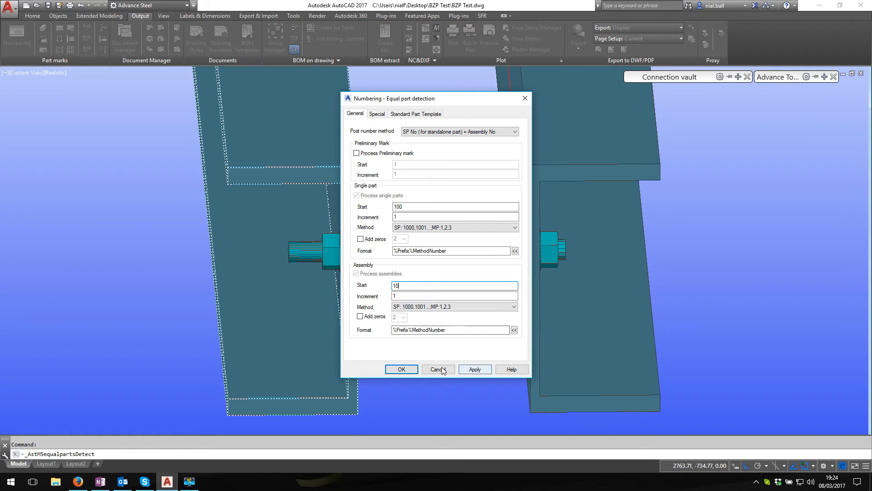
pyautogui.click(402, 368)
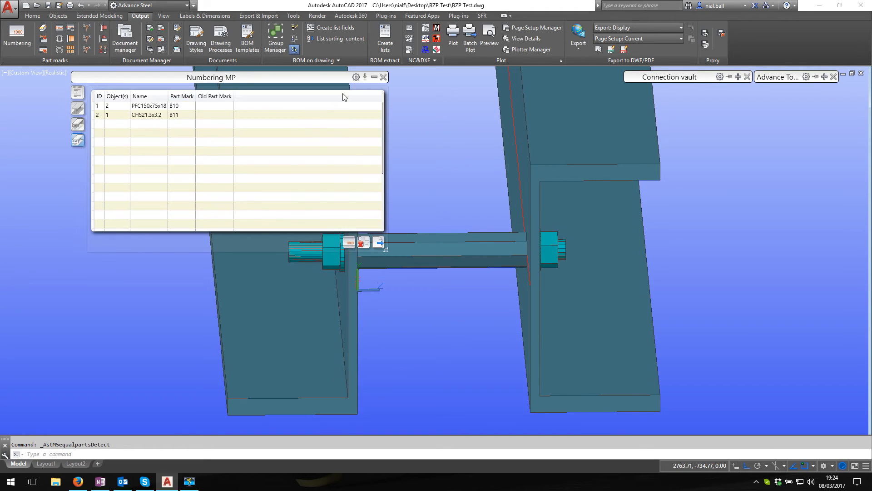
pyautogui.click(384, 76)
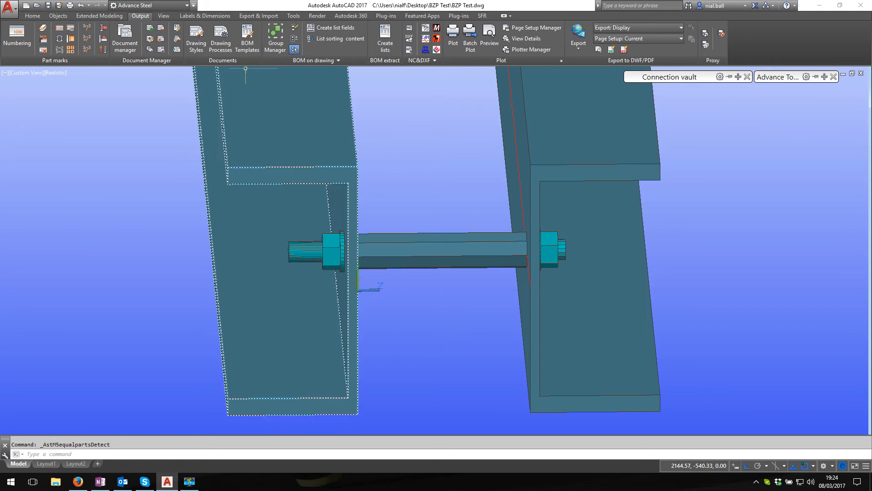
# Generate the UK Bolt & Anchor list from the BOM templates, review it and close the report without saving
pyautogui.click(248, 43)
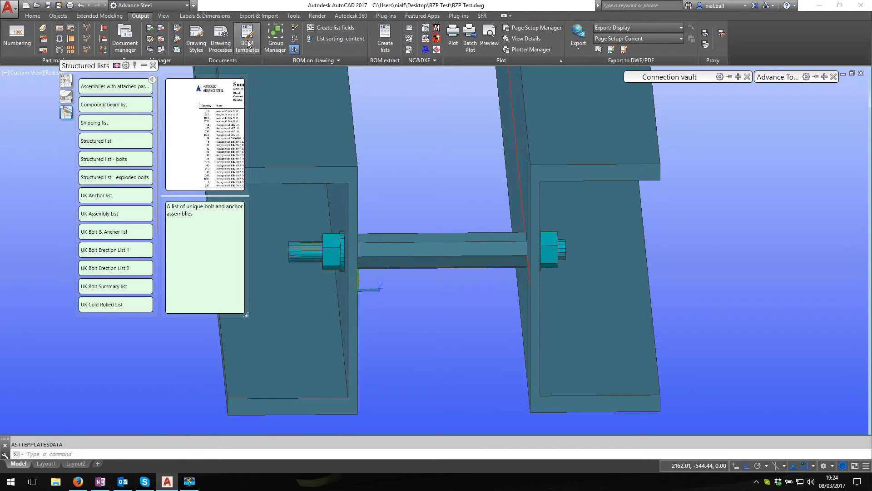
pyautogui.click(110, 231)
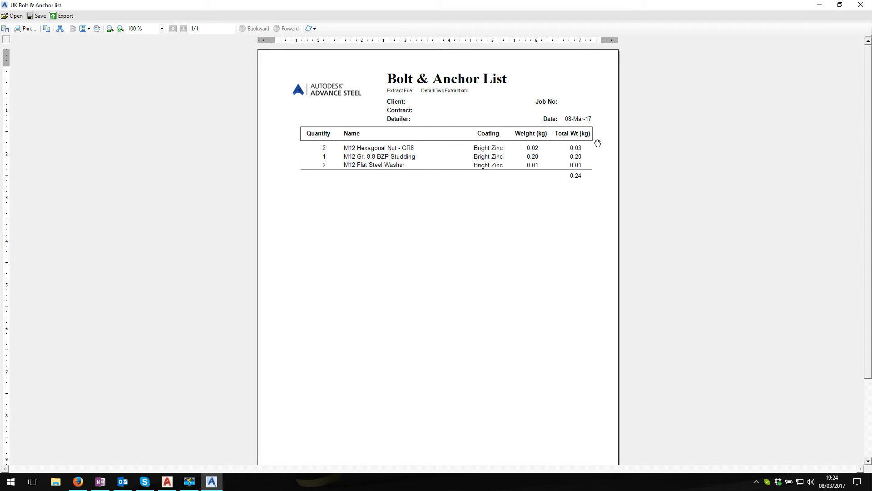
pyautogui.click(860, 5)
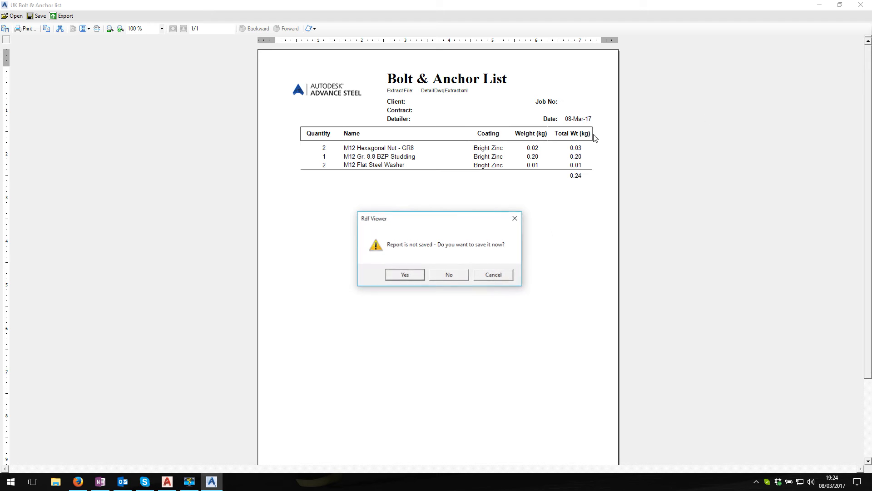
pyautogui.click(449, 274)
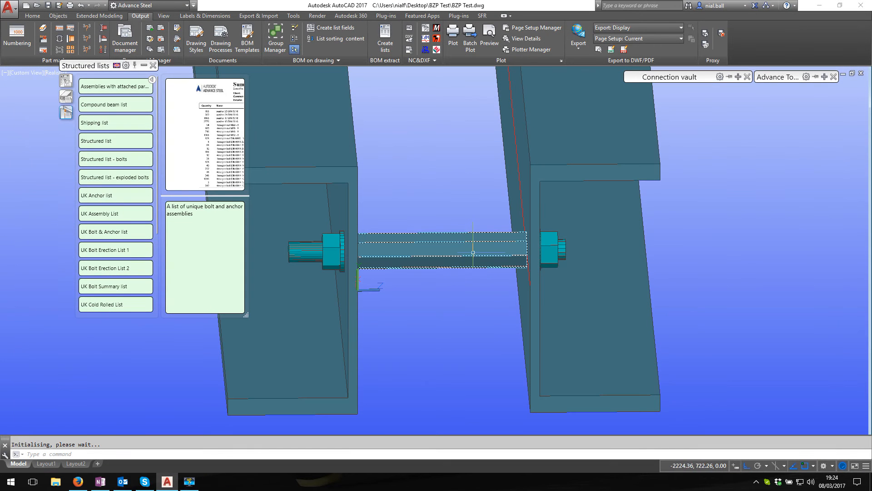
# Examine the diameters, anchor assemblies and lengths available for the placed studding, then close its properties and the structured lists
pyautogui.keyDown('shift'); pyautogui.moveTo(491, 264); pyautogui.dragTo(458, 296, button='middle'); pyautogui.keyUp('shift')
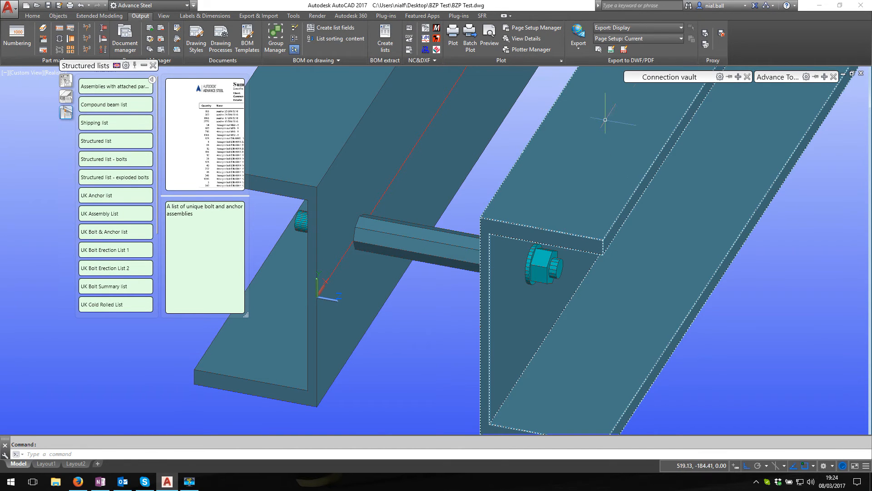
pyautogui.doubleClick(543, 262)
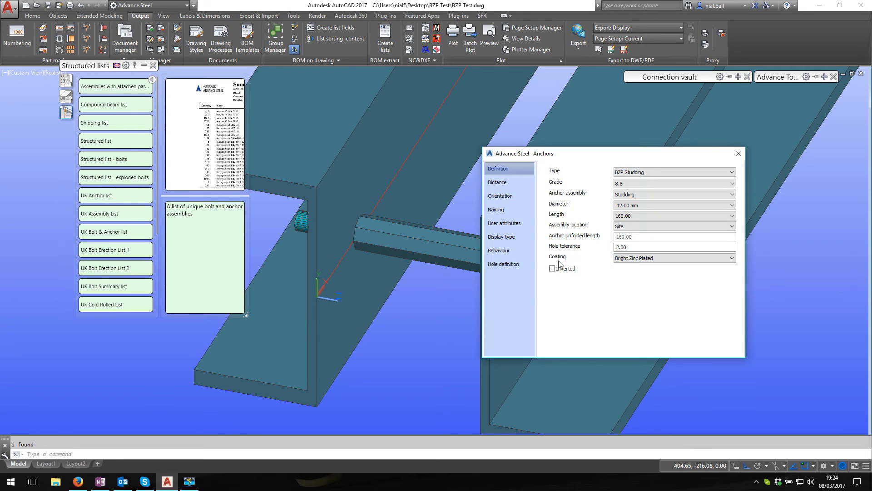
pyautogui.click(645, 206)
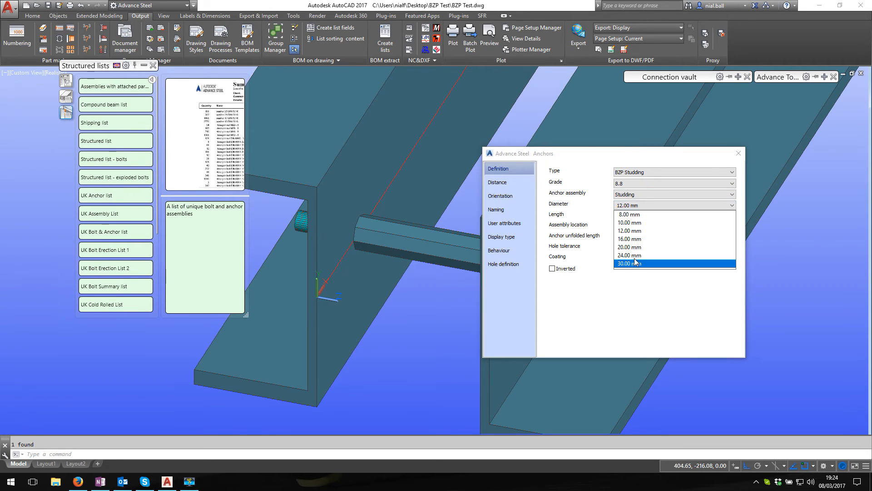
pyautogui.click(650, 196)
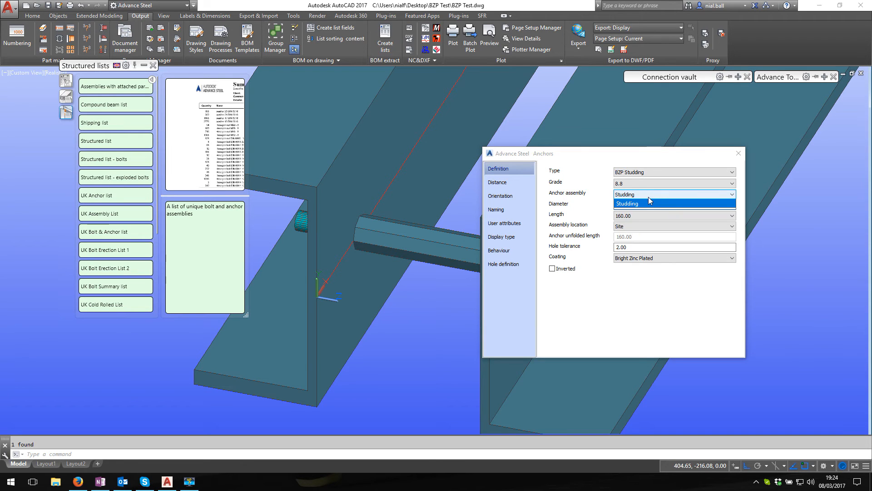
pyautogui.click(643, 218)
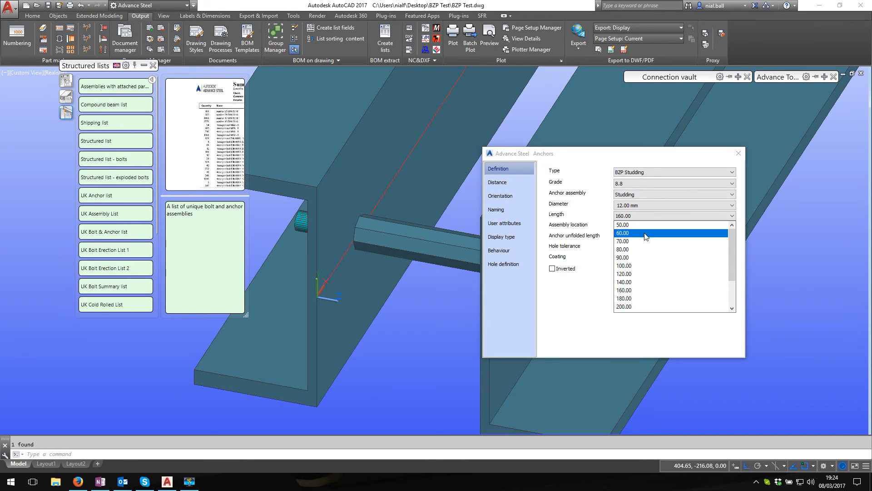
pyautogui.moveTo(733, 248); pyautogui.dragTo(729, 230)
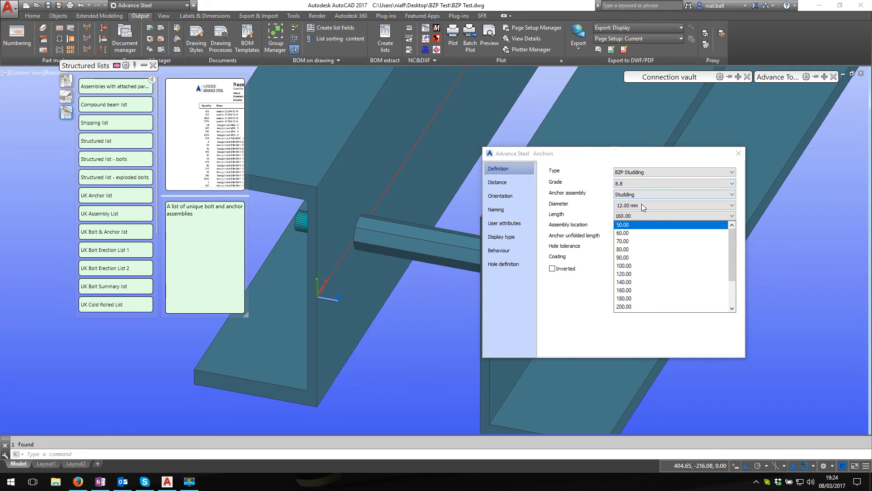
pyautogui.click(154, 67)
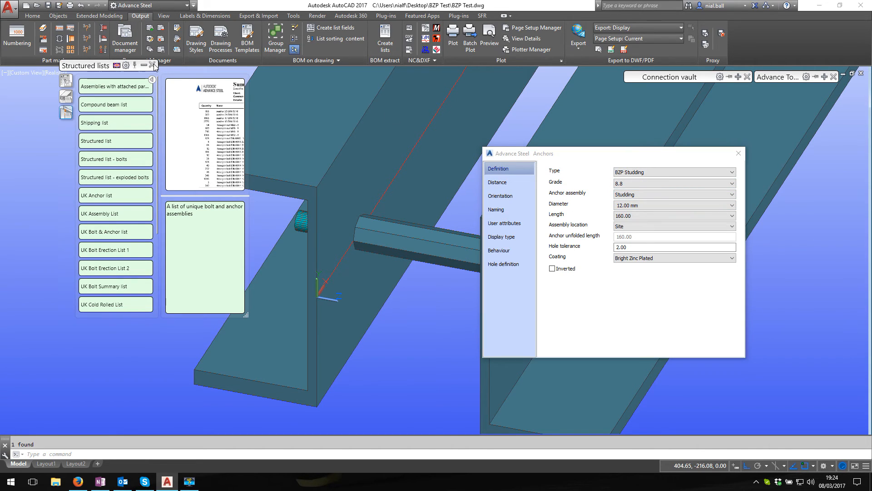
pyautogui.click(153, 66)
pyautogui.click(738, 153)
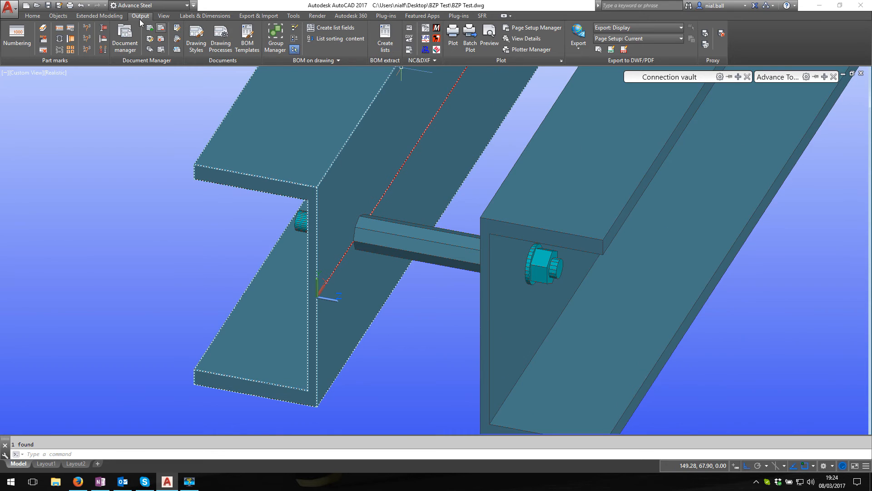
# Open the BZP Studding anchor definition in Advance Steel Management Tools
pyautogui.click(33, 16)
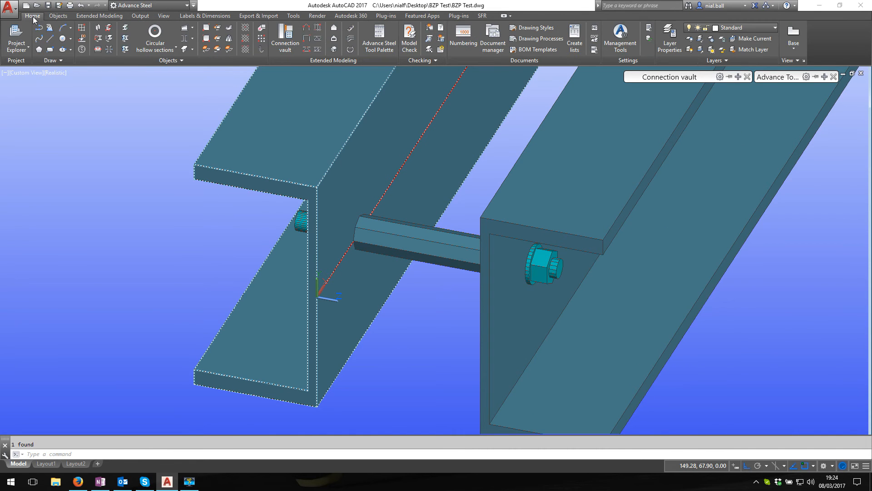
pyautogui.click(619, 33)
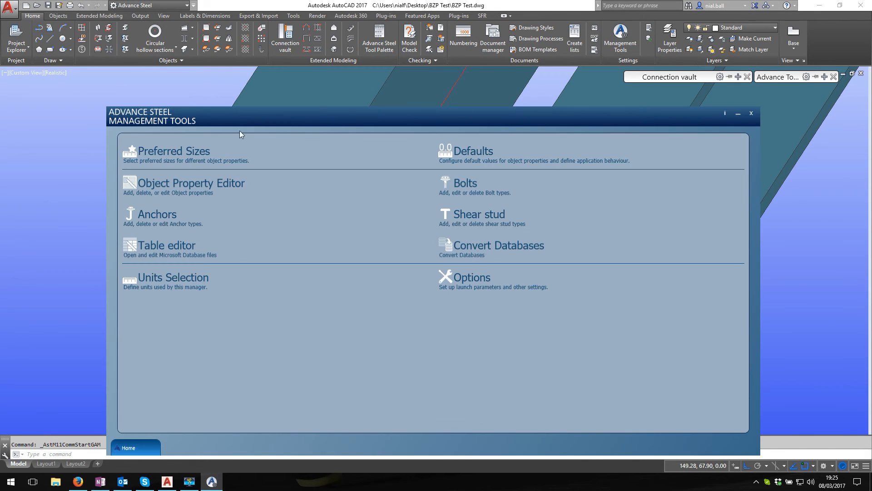
pyautogui.click(164, 218)
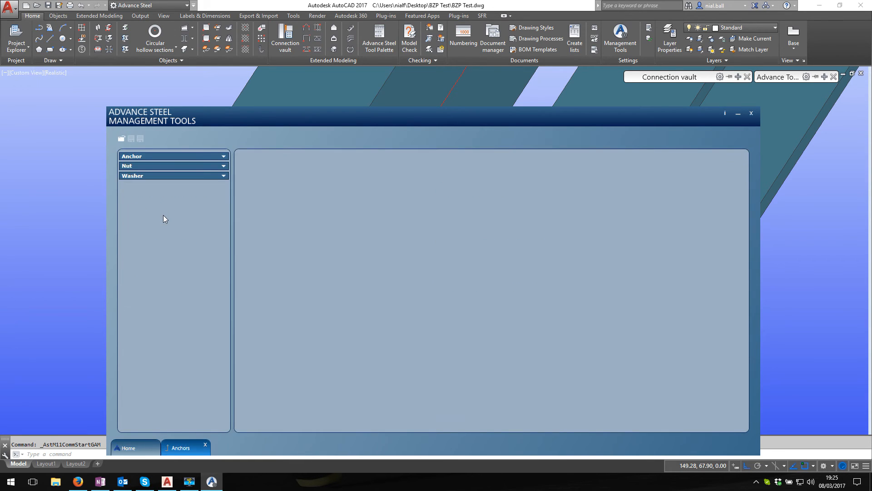
pyautogui.click(222, 157)
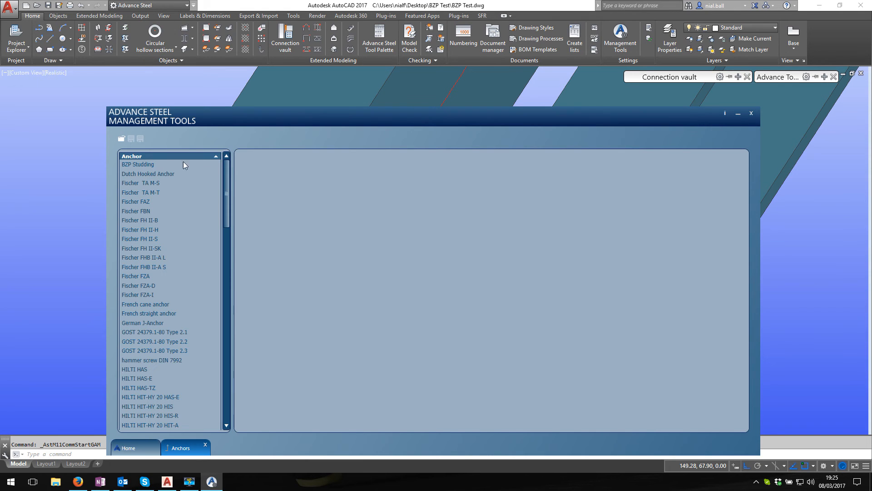
pyautogui.click(145, 167)
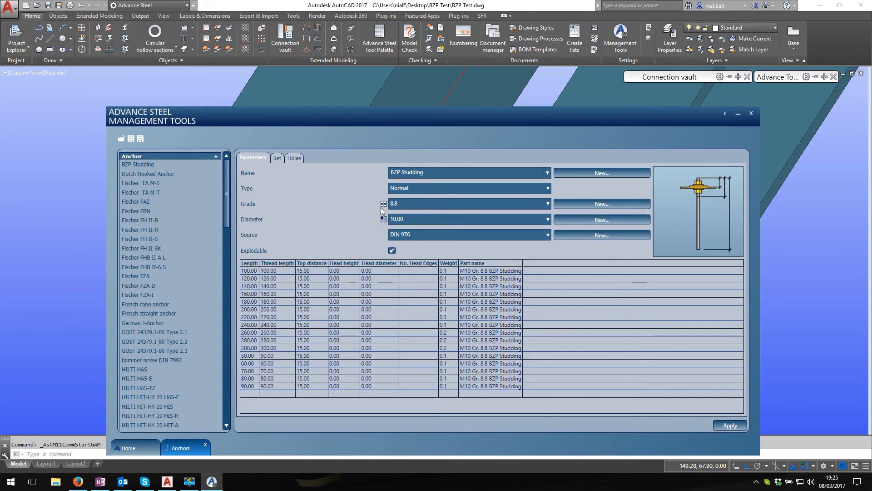
# Examine the diameters defined for the grade 8.8 studding, choose 10.00, and view the nut and washer set of its Studding assembly
pyautogui.click(411, 219)
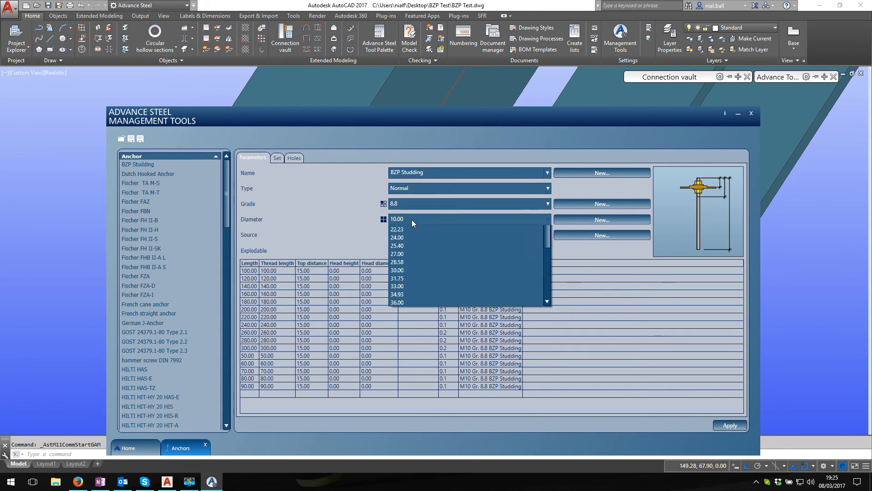
pyautogui.click(385, 222)
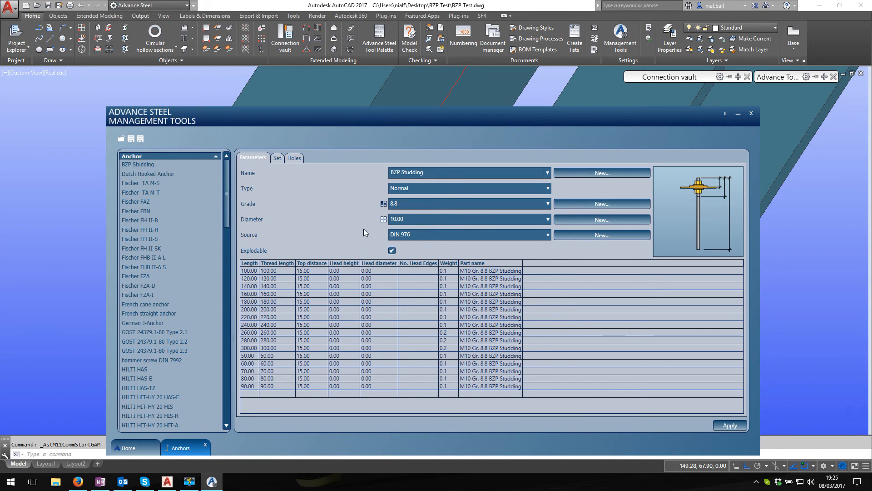
pyautogui.click(411, 218)
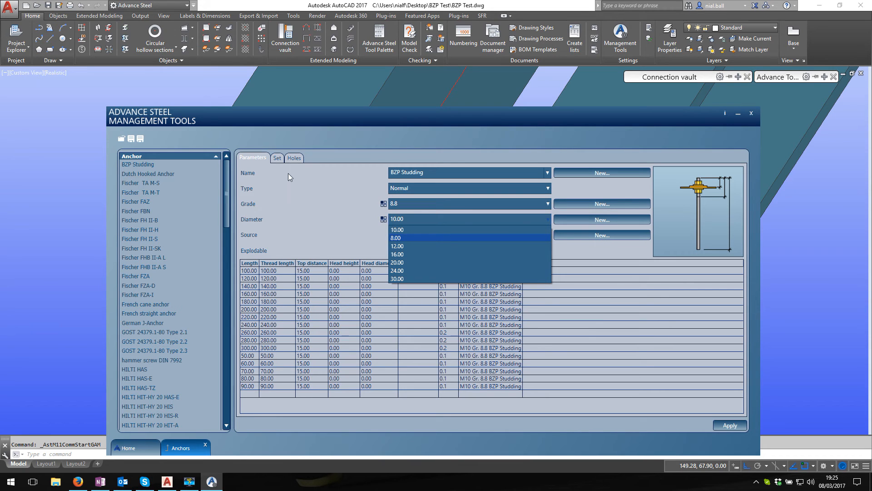
pyautogui.click(401, 230)
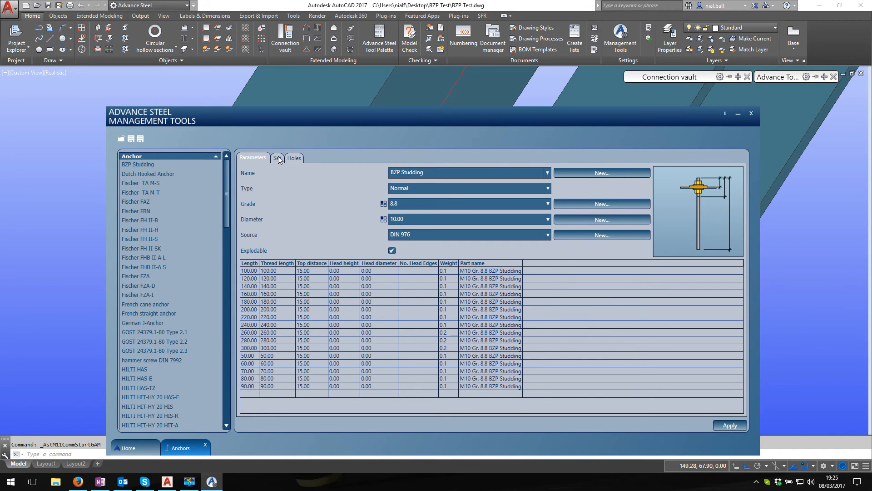
pyautogui.click(278, 159)
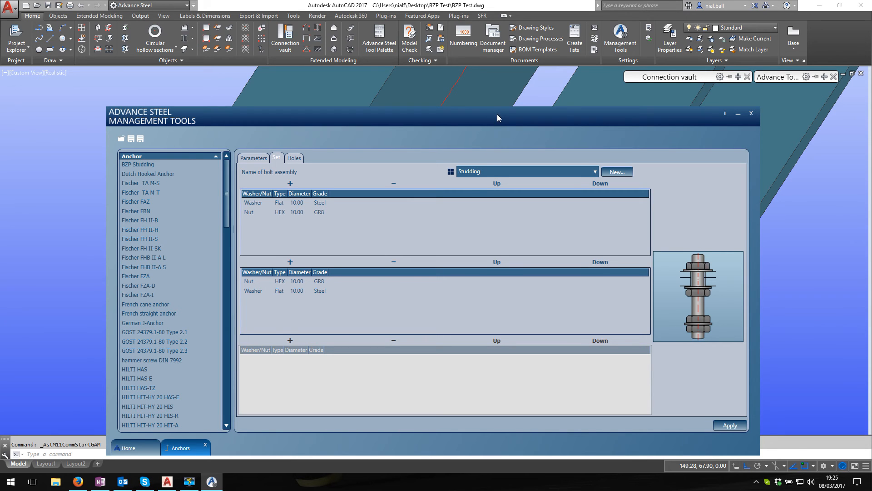
# Close the Management Tools window and examine the studding, nuts and spacer tube between the two channels from both sides
pyautogui.moveTo(497, 114); pyautogui.dragTo(484, 89)
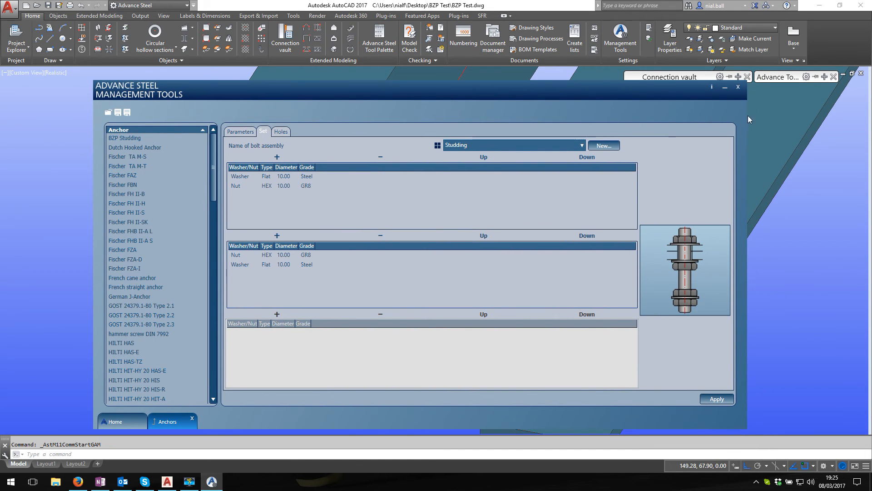
pyautogui.click(738, 87)
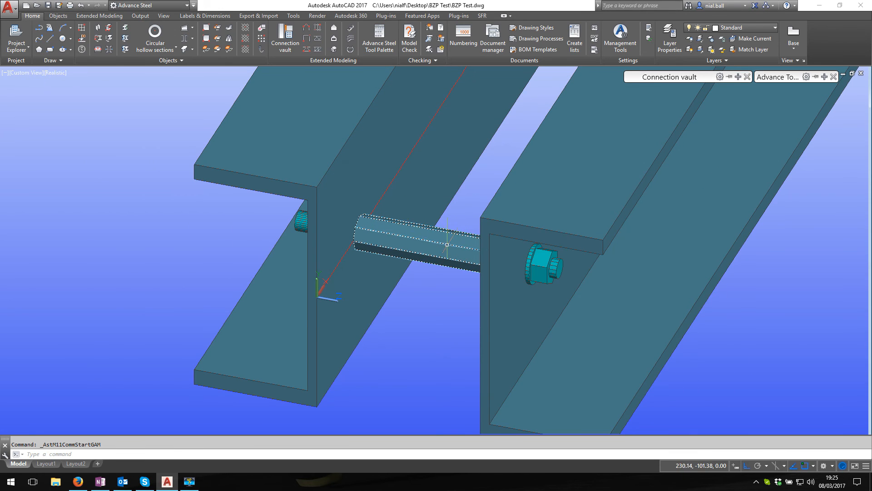
pyautogui.moveTo(413, 278)
pyautogui.keyDown('shift'); pyautogui.mouseDown(button='middle')
pyautogui.moveTo(381, 277)
pyautogui.moveTo(412, 272)
pyautogui.mouseUp(button='middle'); pyautogui.keyUp('shift')
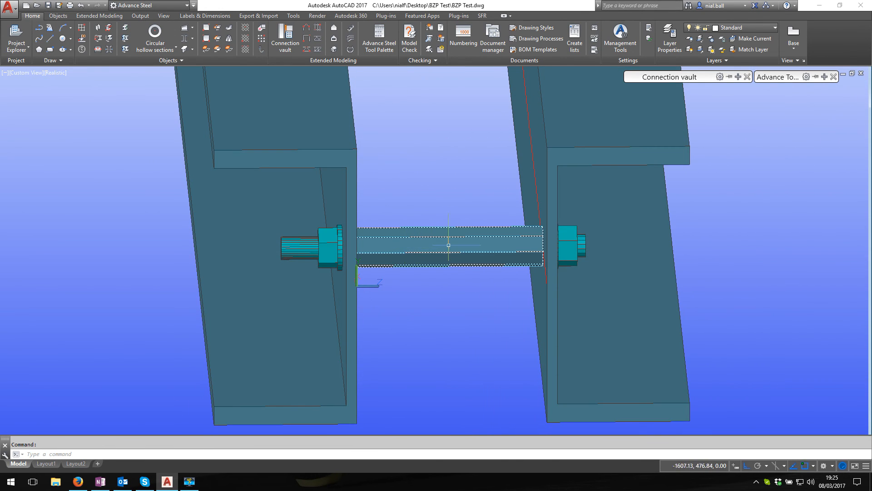
pyautogui.keyDown('shift'); pyautogui.moveTo(508, 284); pyautogui.dragTo(402, 246, button='middle'); pyautogui.keyUp('shift')
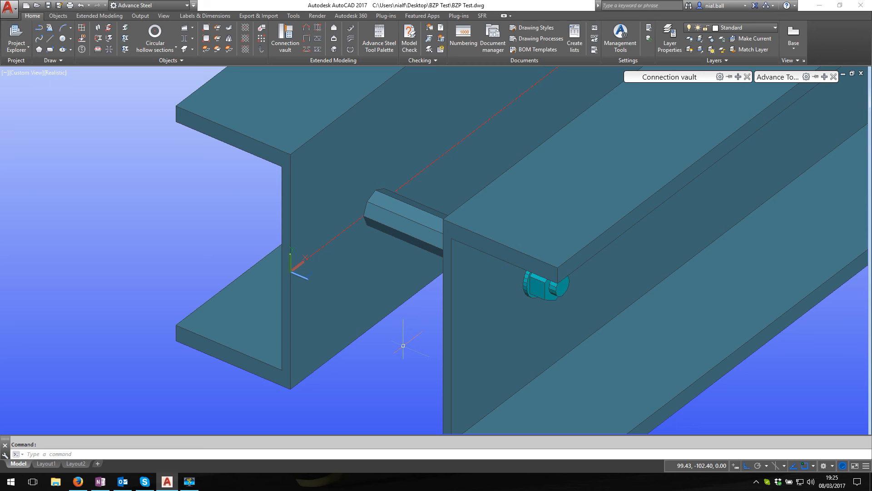
pyautogui.scroll(-3, 402, 341)
pyautogui.moveTo(393, 328); pyautogui.dragTo(468, 291, button='middle')
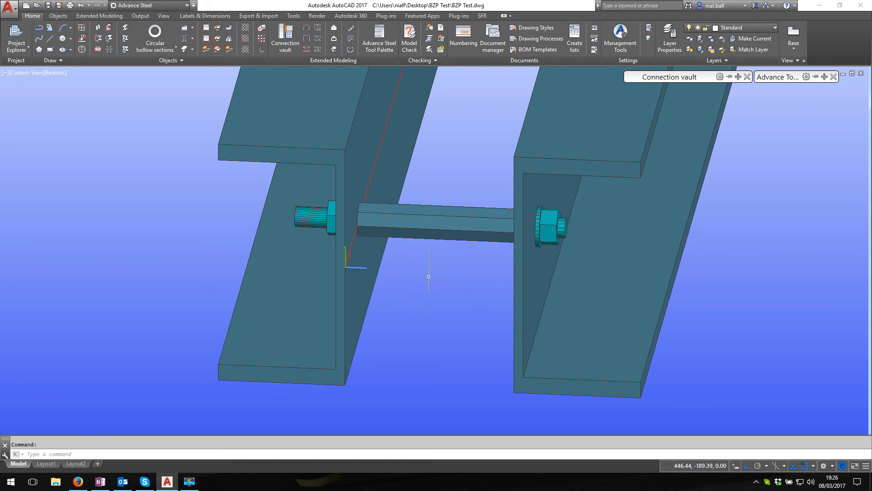
pyautogui.keyDown('shift'); pyautogui.moveTo(429, 276); pyautogui.dragTo(486, 272, button='middle'); pyautogui.keyUp('shift')
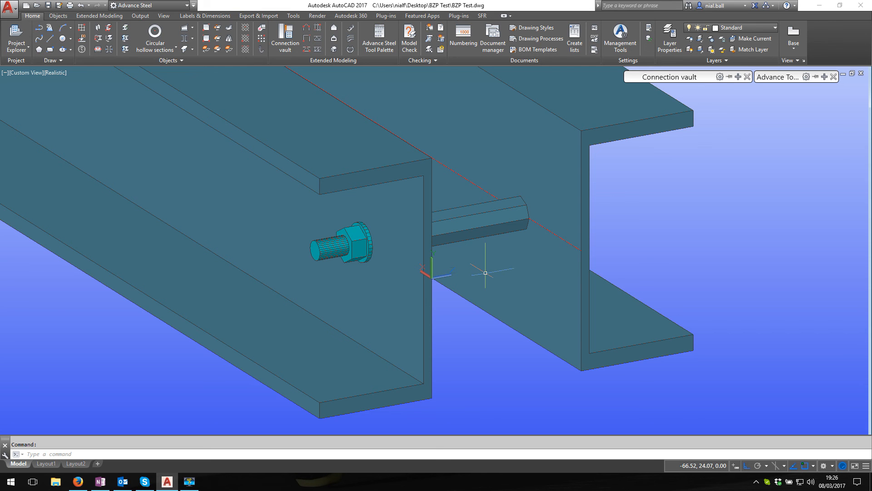
pyautogui.moveTo(485, 273)
pyautogui.keyDown('shift'); pyautogui.mouseDown(button='middle')
pyautogui.moveTo(410, 285)
pyautogui.moveTo(478, 276)
pyautogui.mouseUp(button='middle'); pyautogui.keyUp('shift')
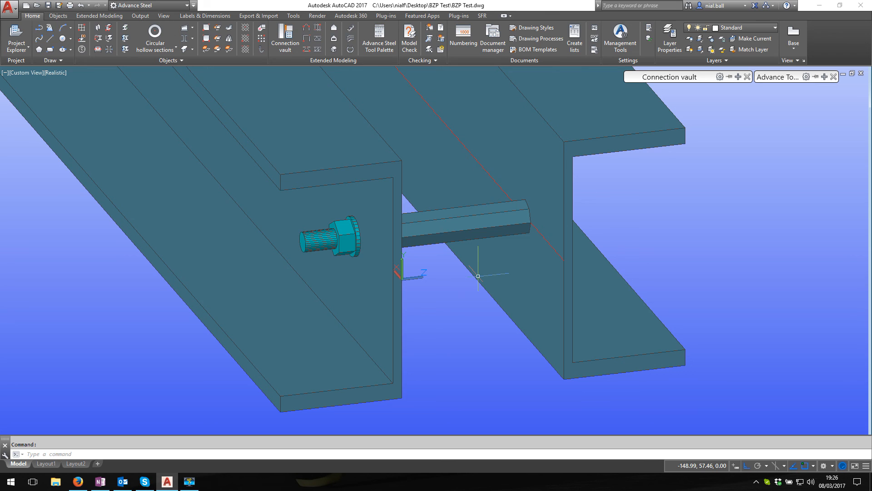
pyautogui.moveTo(477, 275)
pyautogui.keyDown('shift'); pyautogui.mouseDown(button='middle')
pyautogui.moveTo(438, 284)
pyautogui.moveTo(450, 274)
pyautogui.moveTo(485, 278)
pyautogui.mouseUp(button='middle'); pyautogui.keyUp('shift')
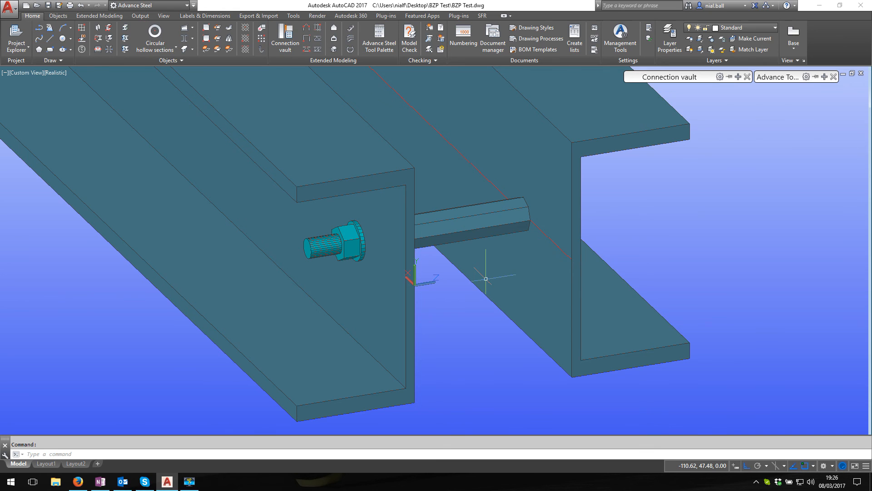